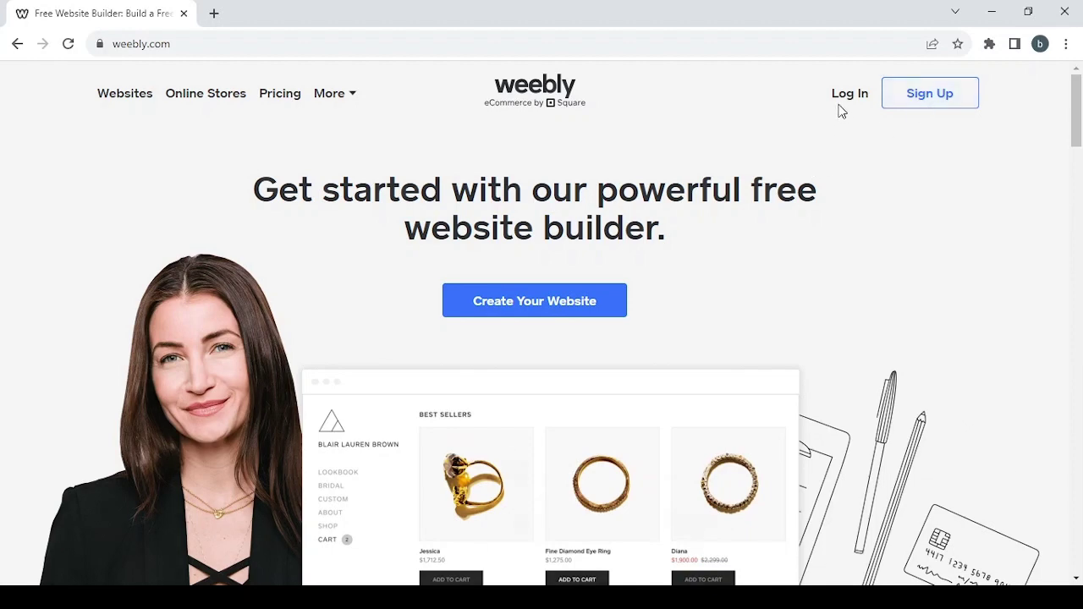
# Log in to Weebly with the account's e-mail address and the saved password
pyautogui.click(852, 96)
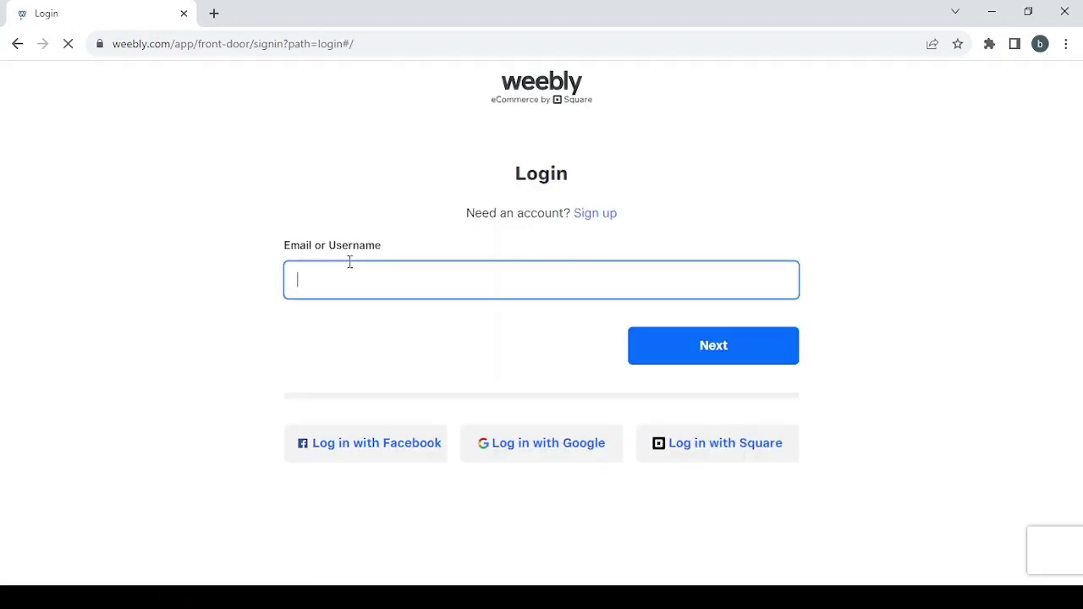
pyautogui.write('b')
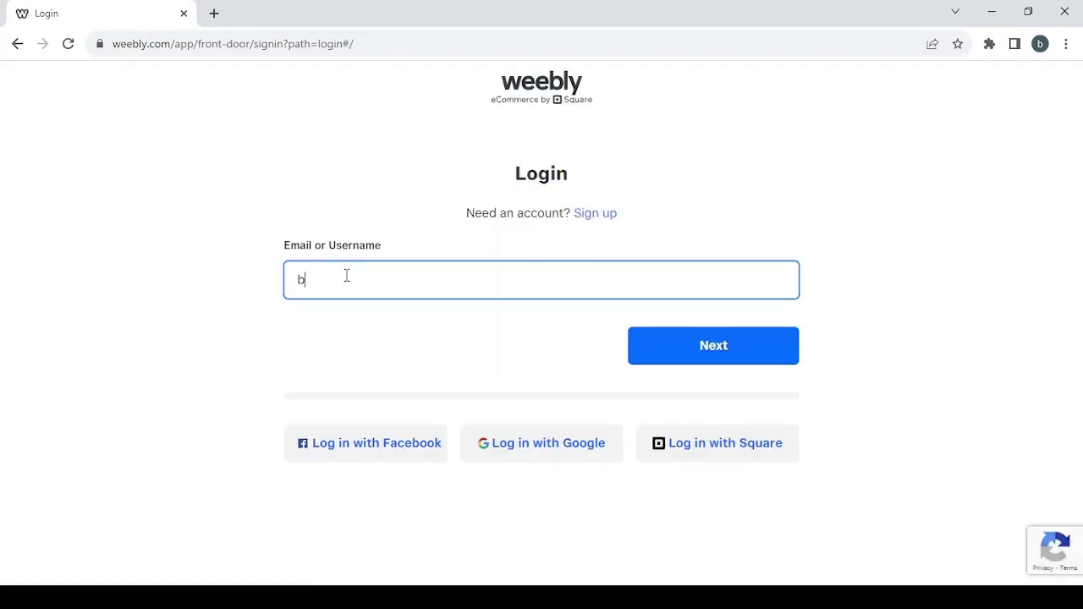
pyautogui.click(428, 308)
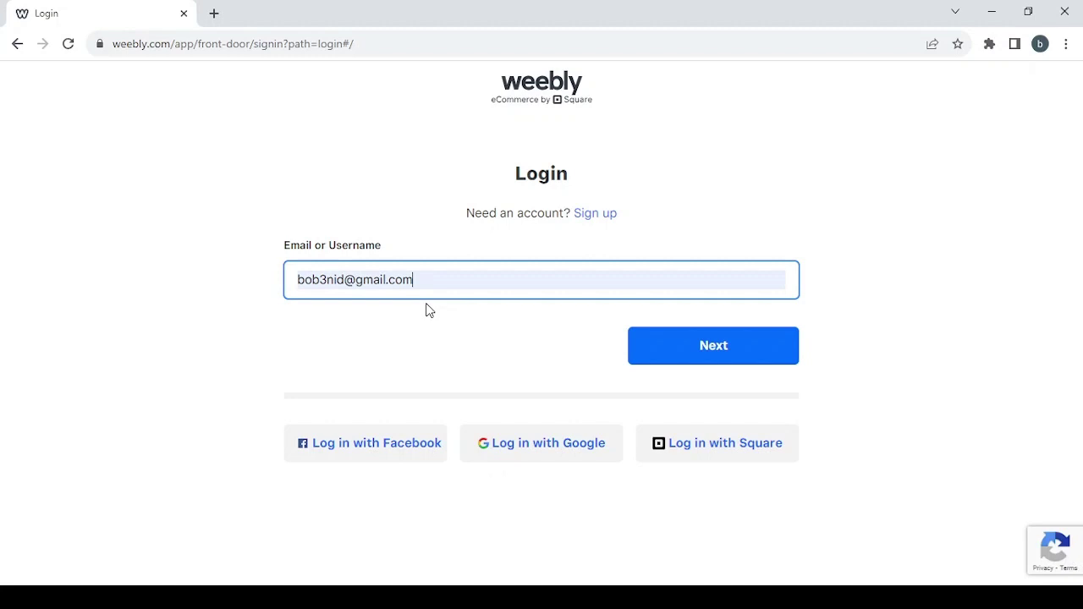
pyautogui.click(660, 346)
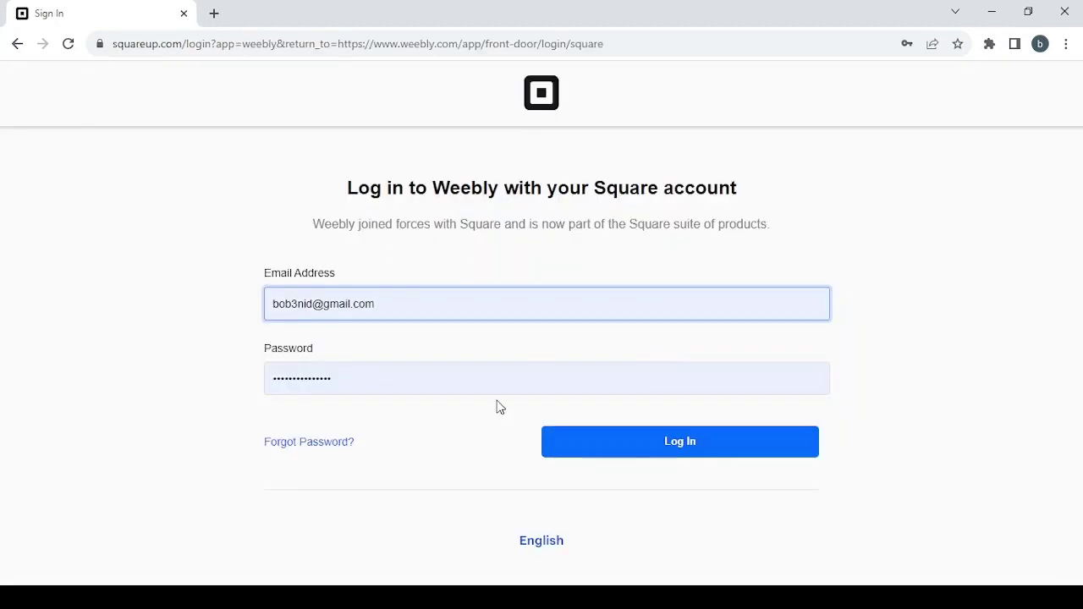
pyautogui.click(691, 448)
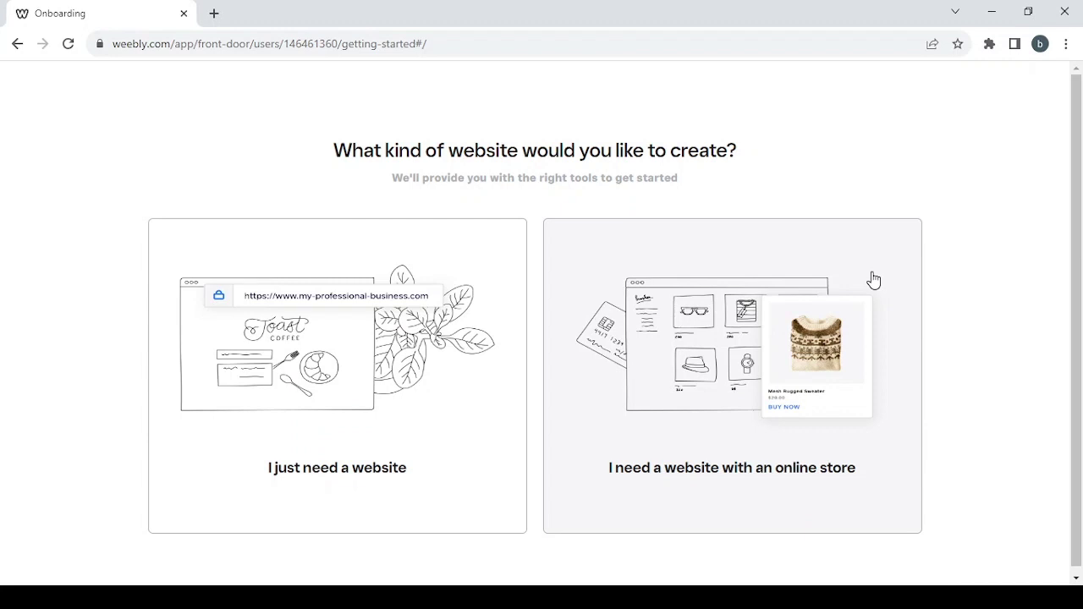
# Choose to create a website with an online store and name the store "shopping"
pyautogui.scroll(-1, 875, 280)
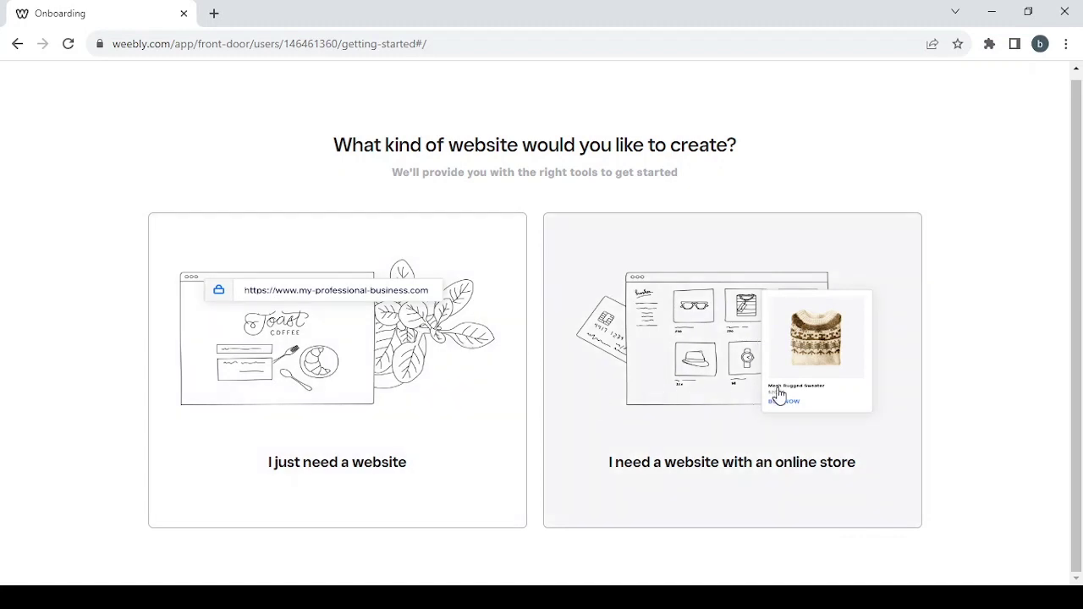
pyautogui.click(778, 396)
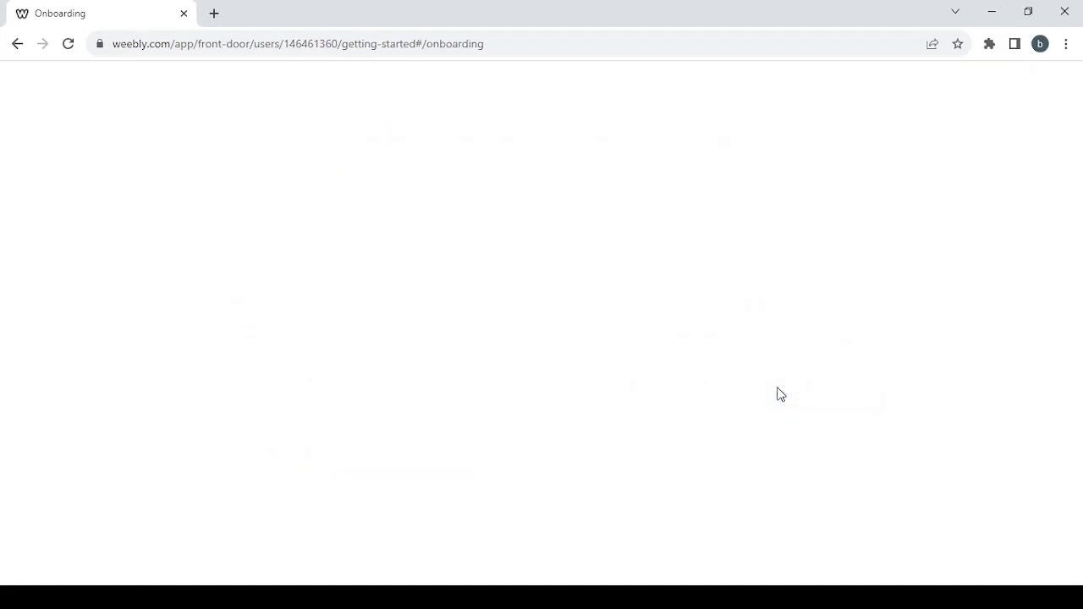
pyautogui.click(474, 218)
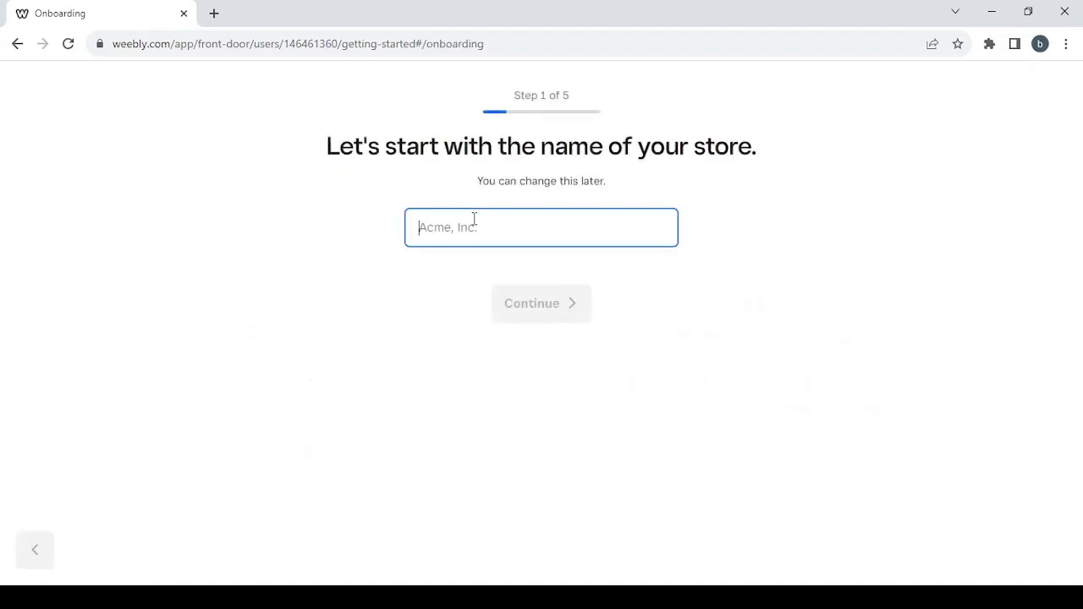
pyautogui.write('shopp')
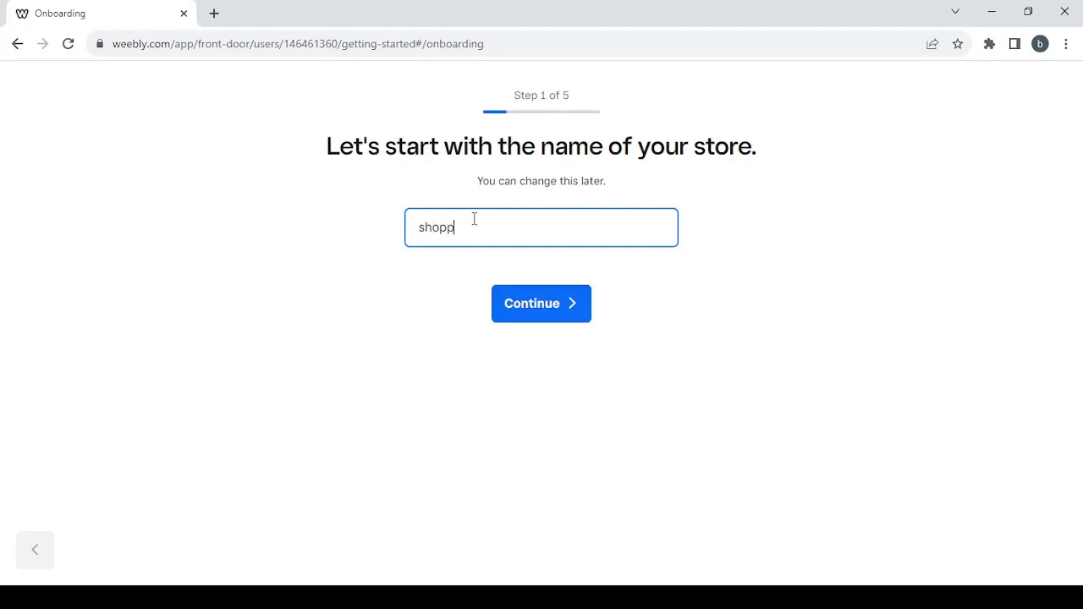
pyautogui.write('ing')
pyautogui.click(555, 311)
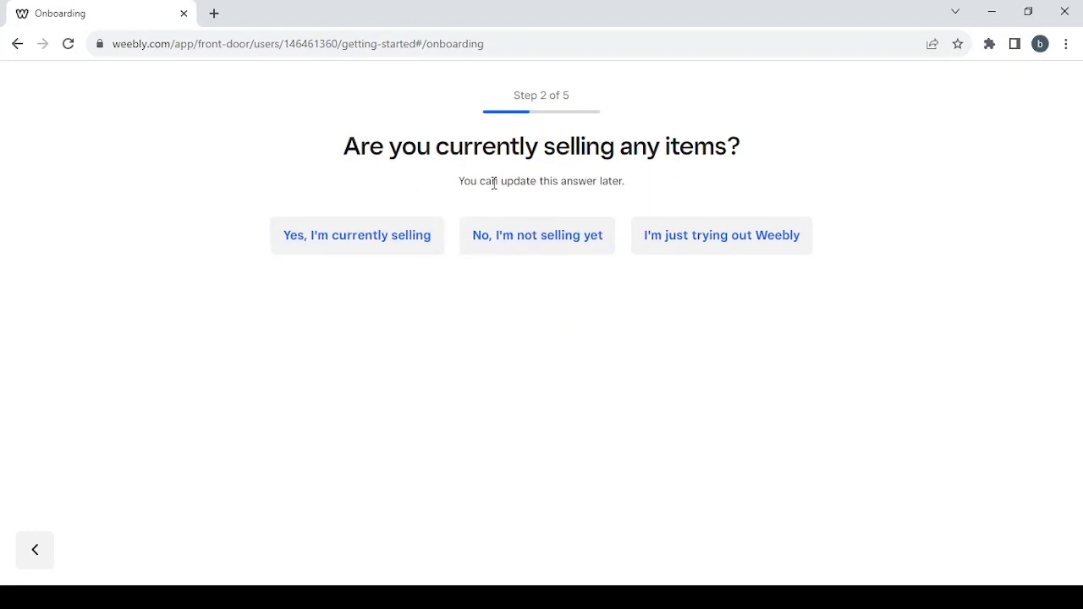
# Answer that you are not selling yet and are not sure yet when selling will start
pyautogui.click(538, 239)
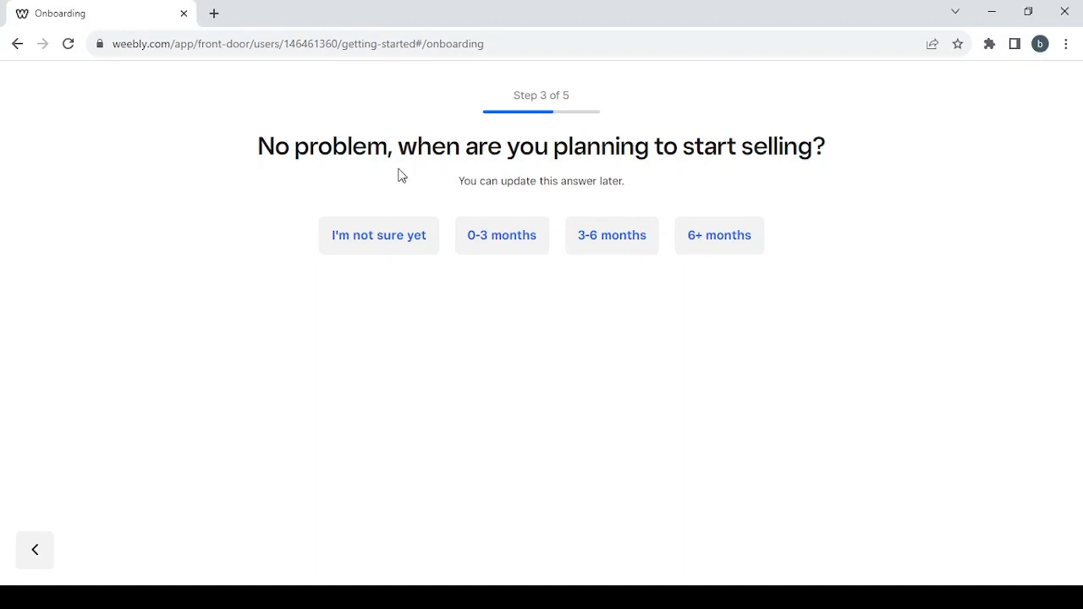
pyautogui.click(358, 246)
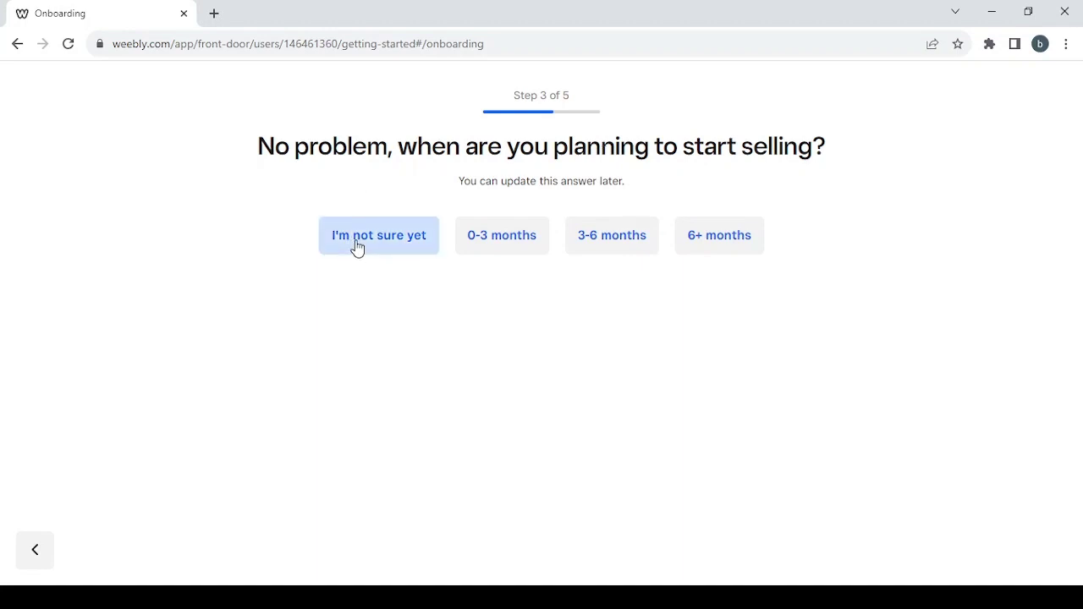
# Choose Other as the type of items sold online, and skip the store address
pyautogui.scroll(-1, 579, 377)
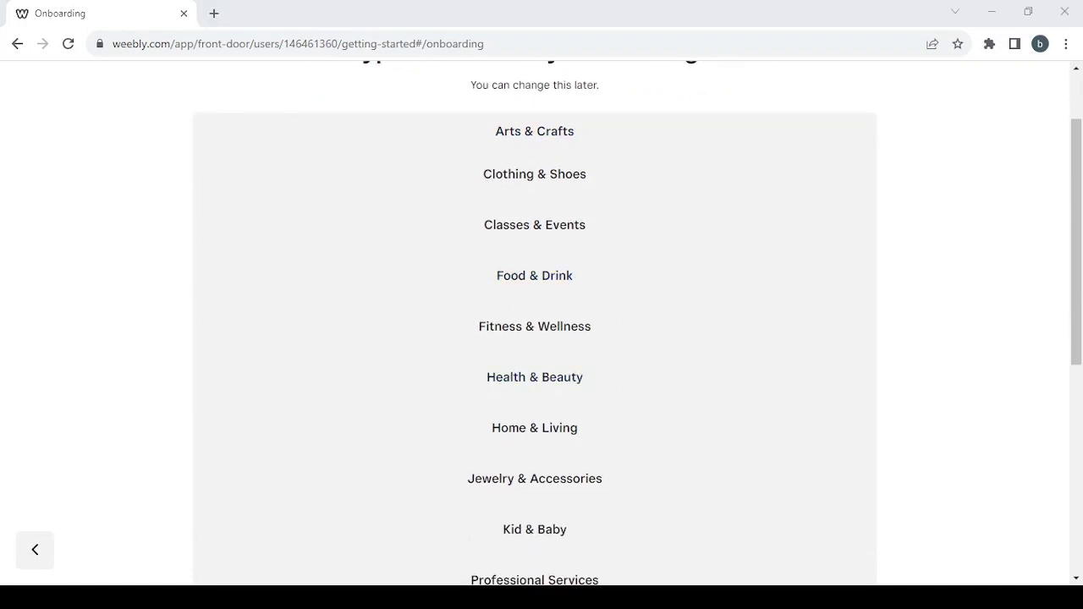
pyautogui.scroll(-1, 402, 408)
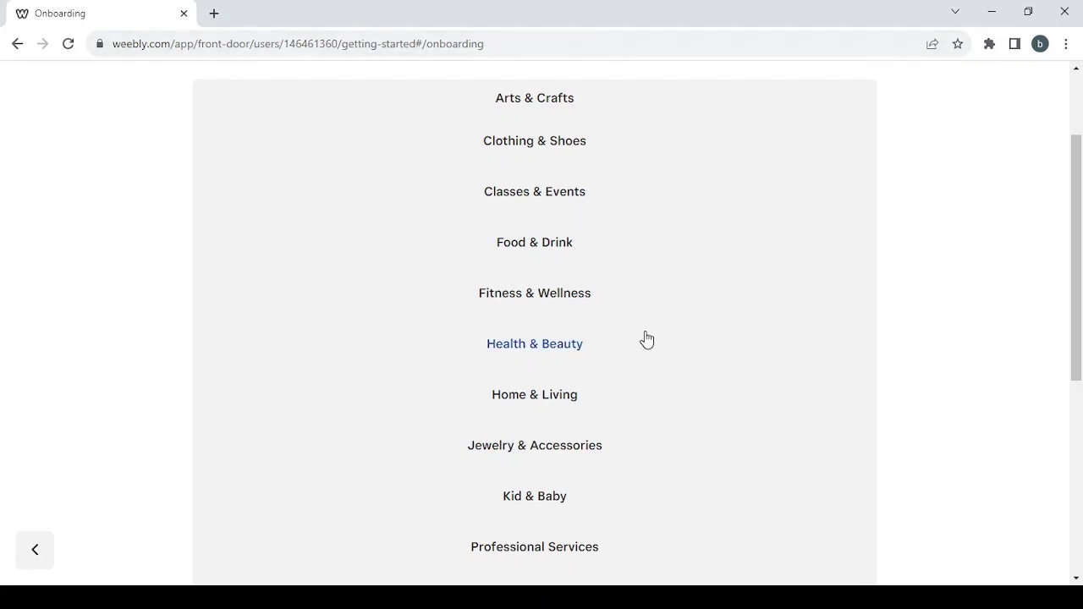
pyautogui.scroll(-3, 647, 339)
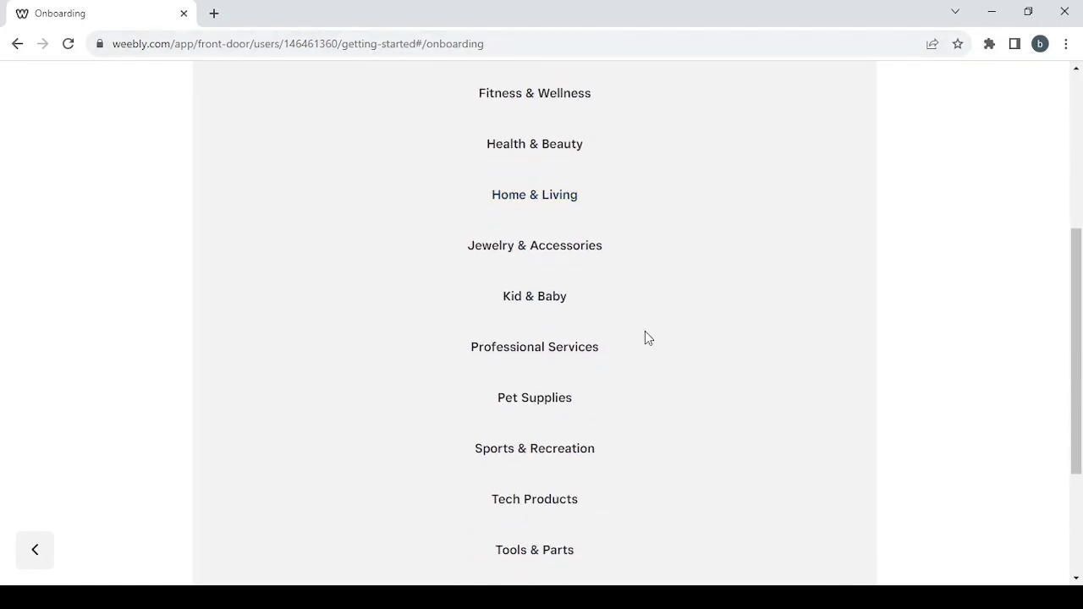
pyautogui.scroll(-1, 646, 340)
pyautogui.scroll(-1, 646, 339)
pyautogui.scroll(4, 647, 339)
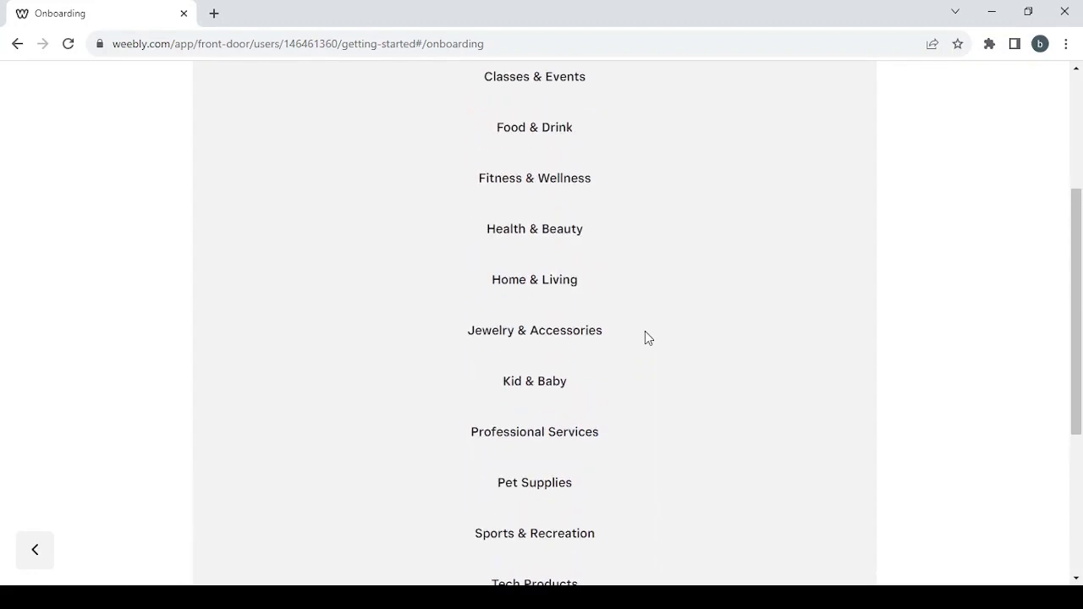
pyautogui.scroll(2, 646, 339)
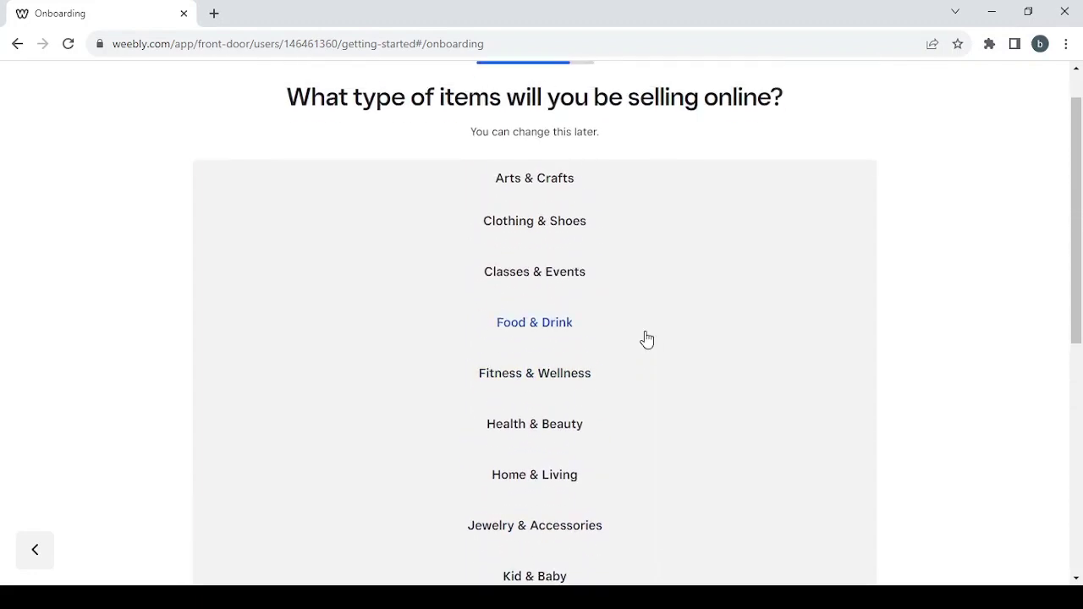
pyautogui.scroll(-6, 647, 339)
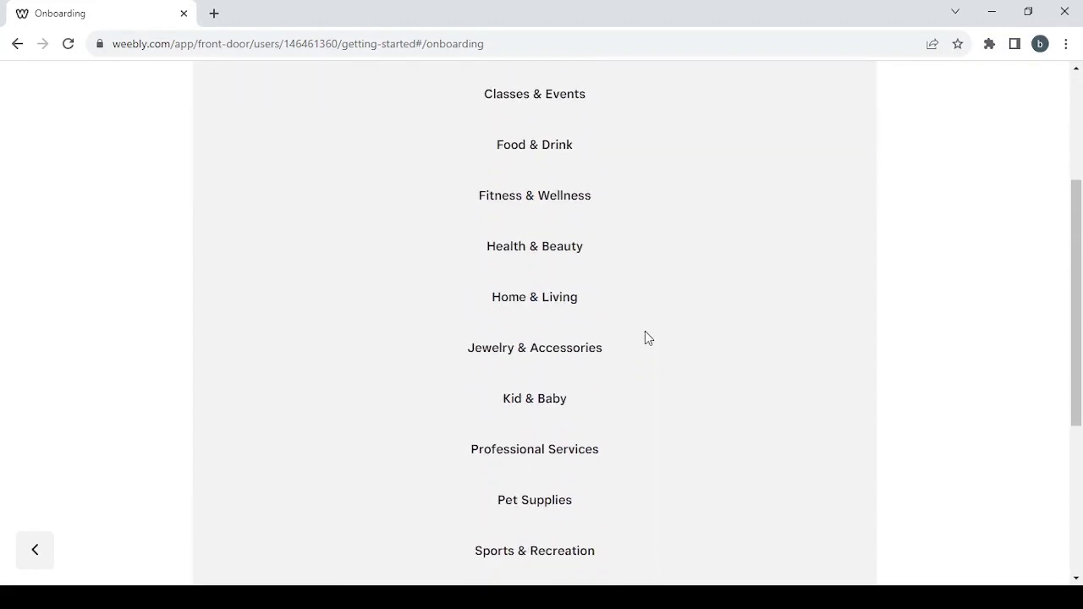
pyautogui.scroll(3, 647, 338)
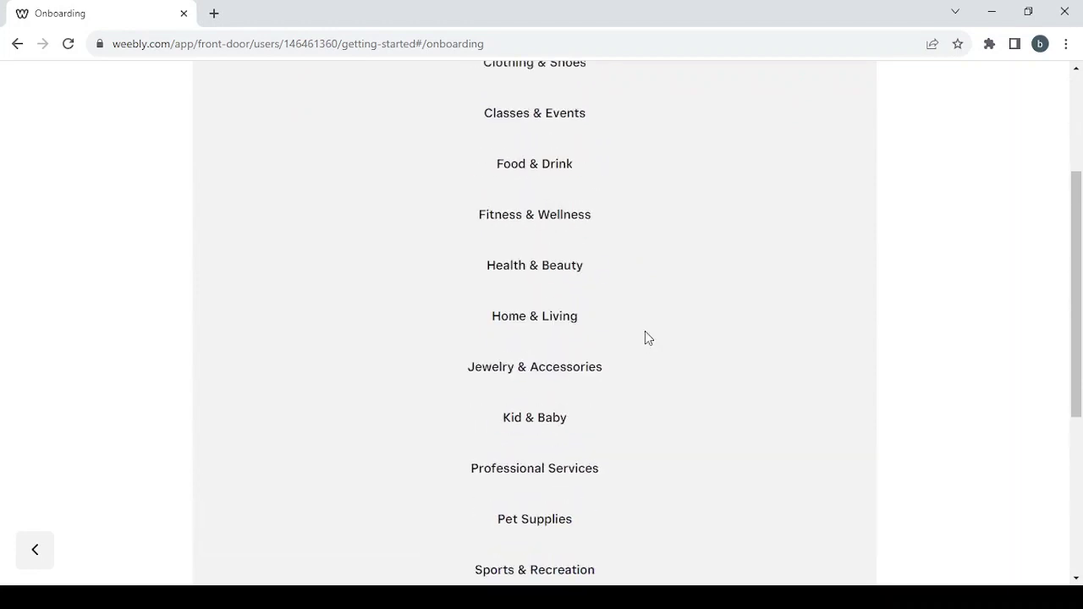
pyautogui.scroll(-2, 646, 338)
pyautogui.scroll(-2, 646, 338)
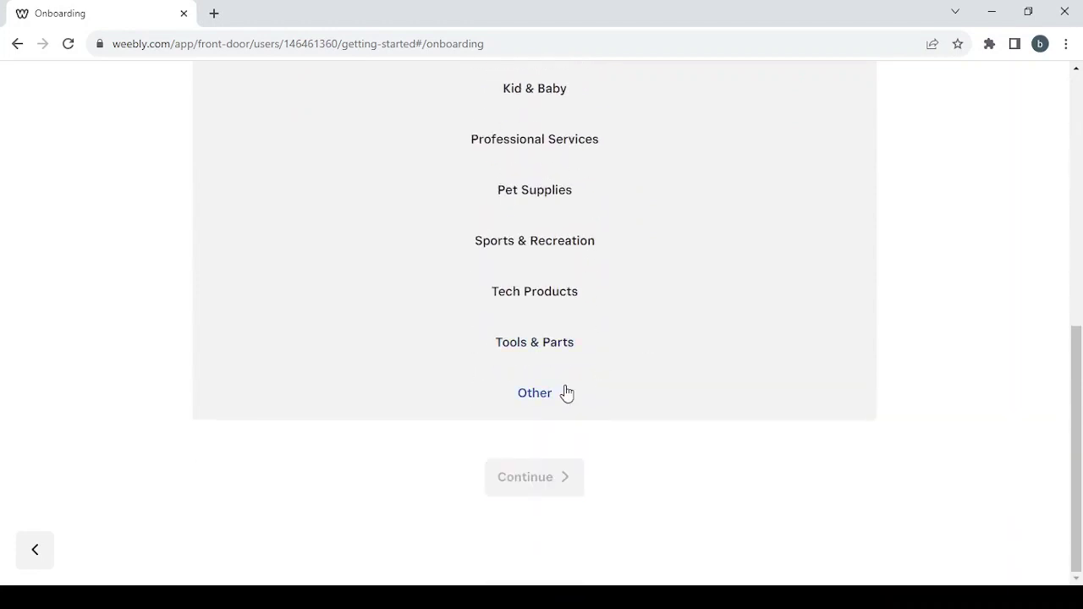
pyautogui.click(567, 393)
pyautogui.click(565, 484)
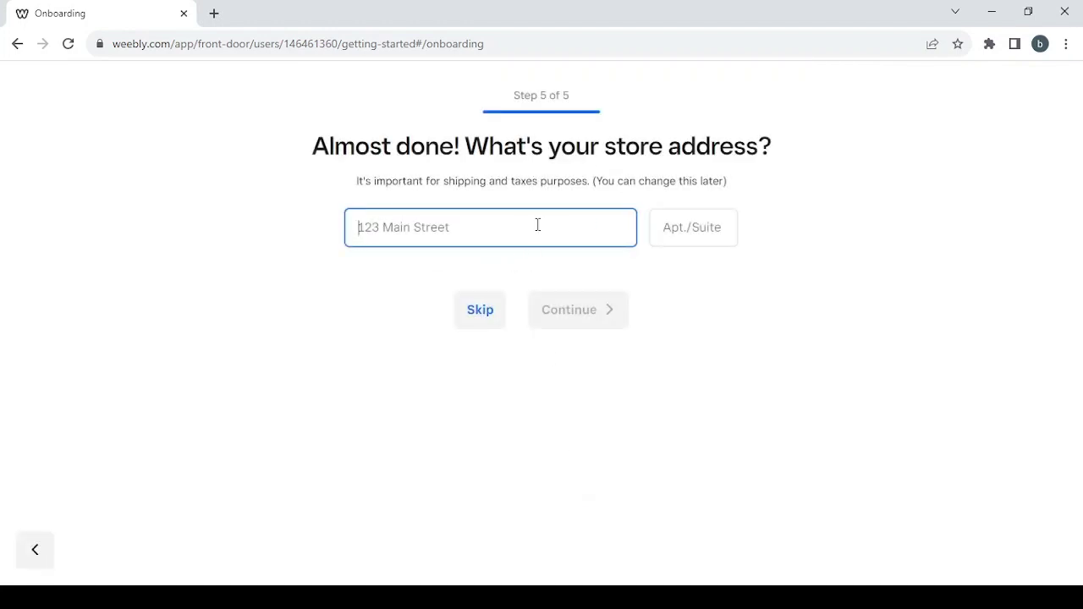
pyautogui.click(480, 313)
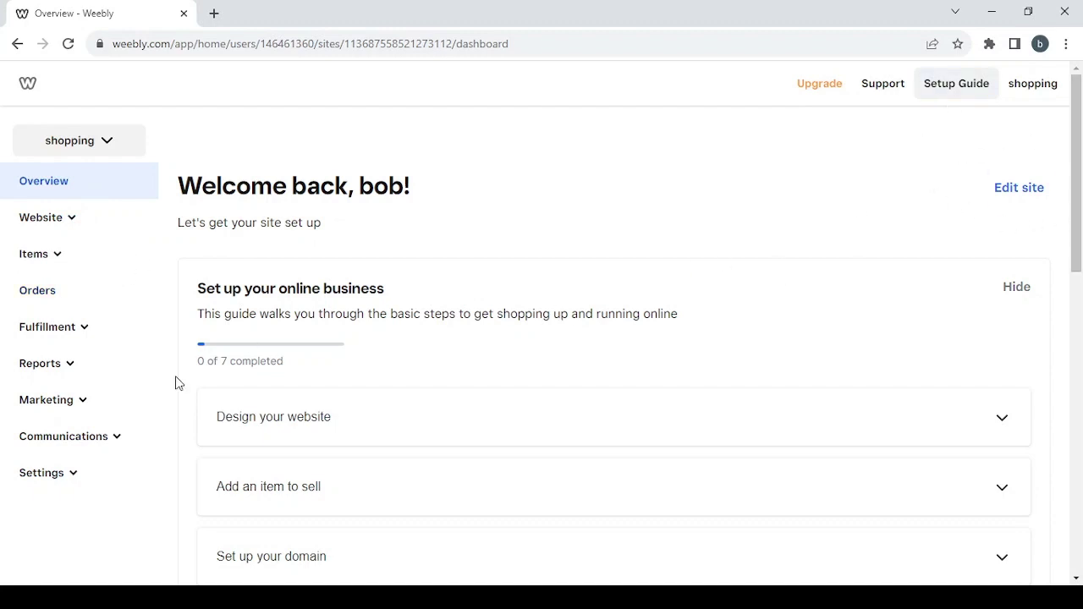
# Examine the pages offered under Website and Items on the store dashboard, and collapse Items again
pyautogui.click(69, 218)
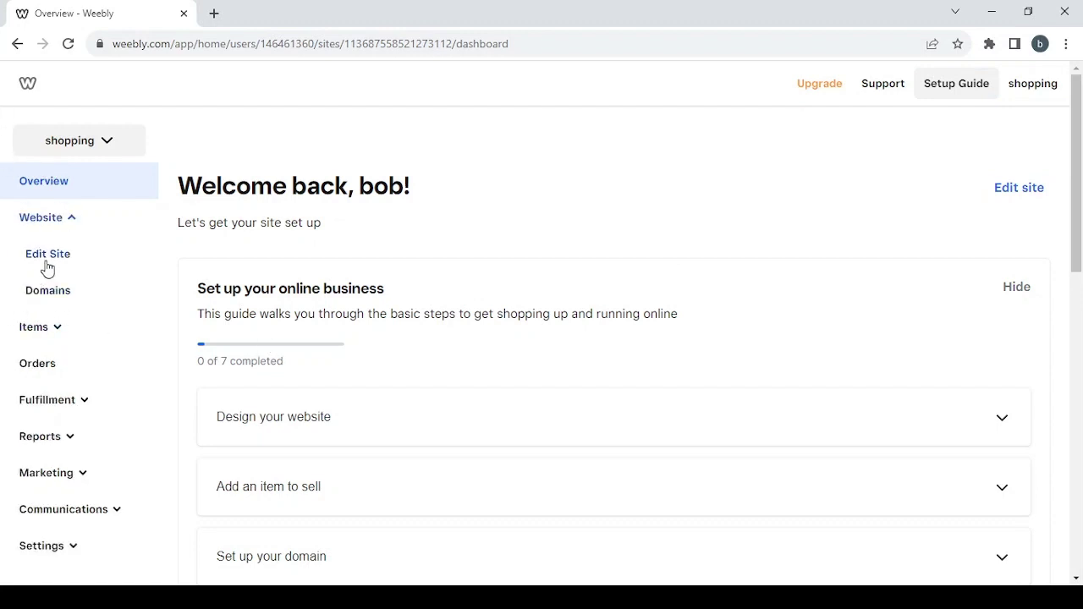
pyautogui.click(49, 328)
pyautogui.scroll(-2, 79, 342)
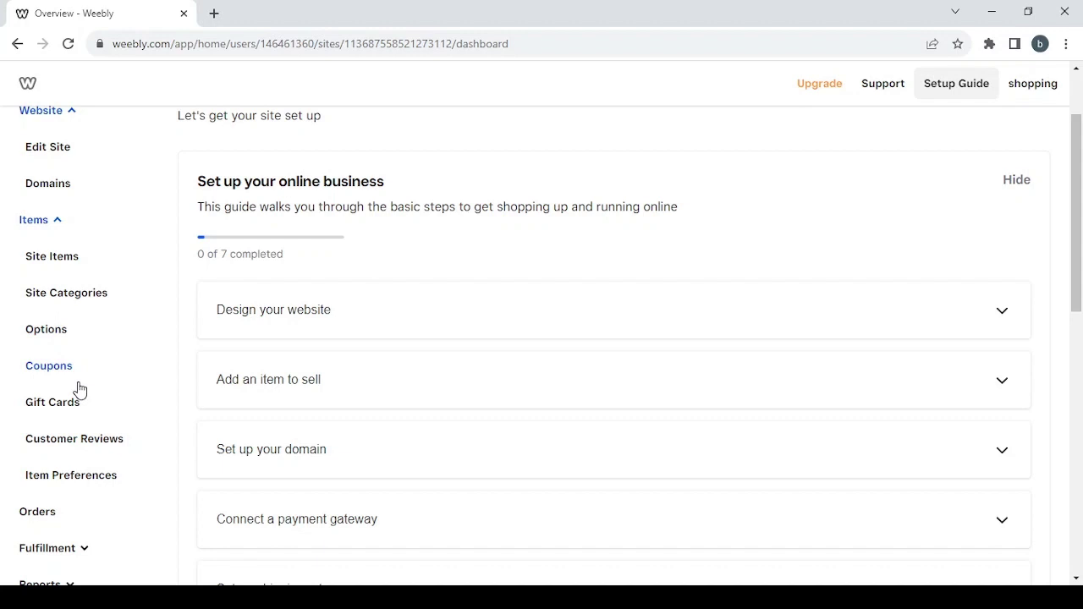
pyautogui.scroll(-2, 93, 397)
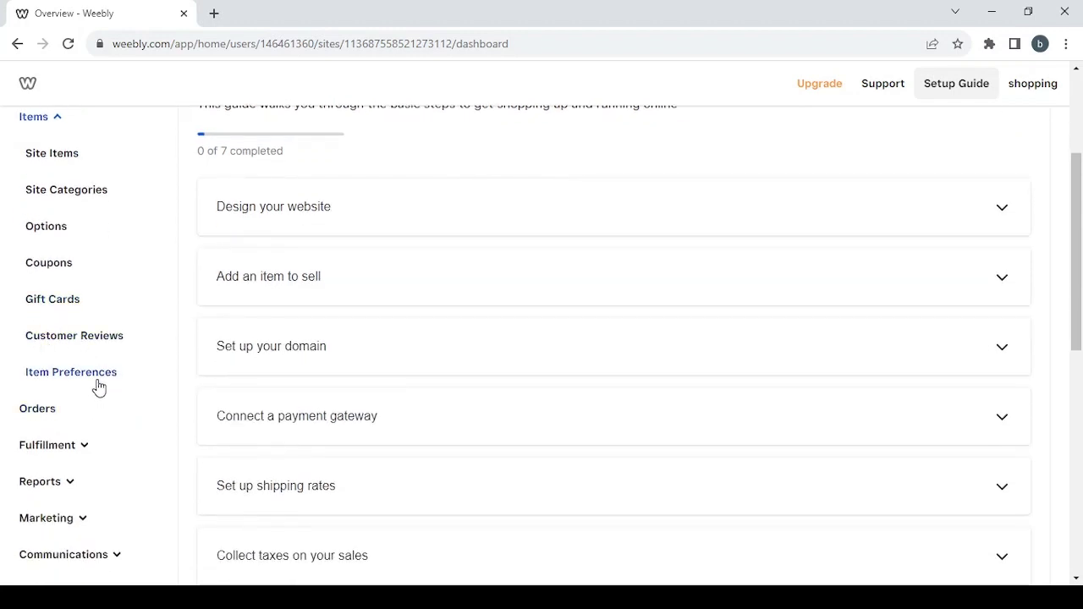
pyautogui.scroll(1, 97, 385)
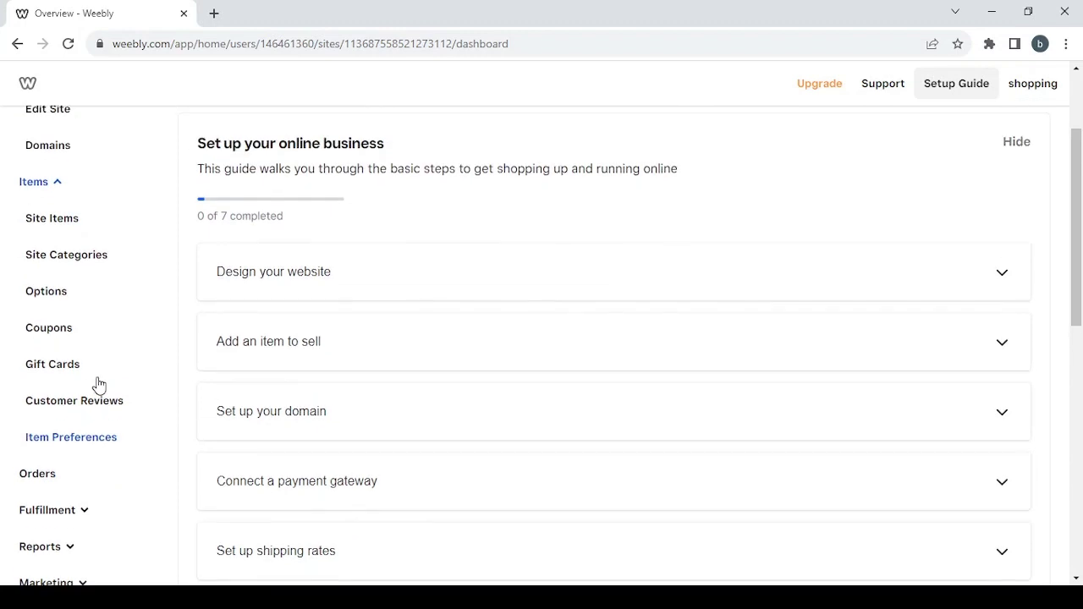
pyautogui.click(53, 188)
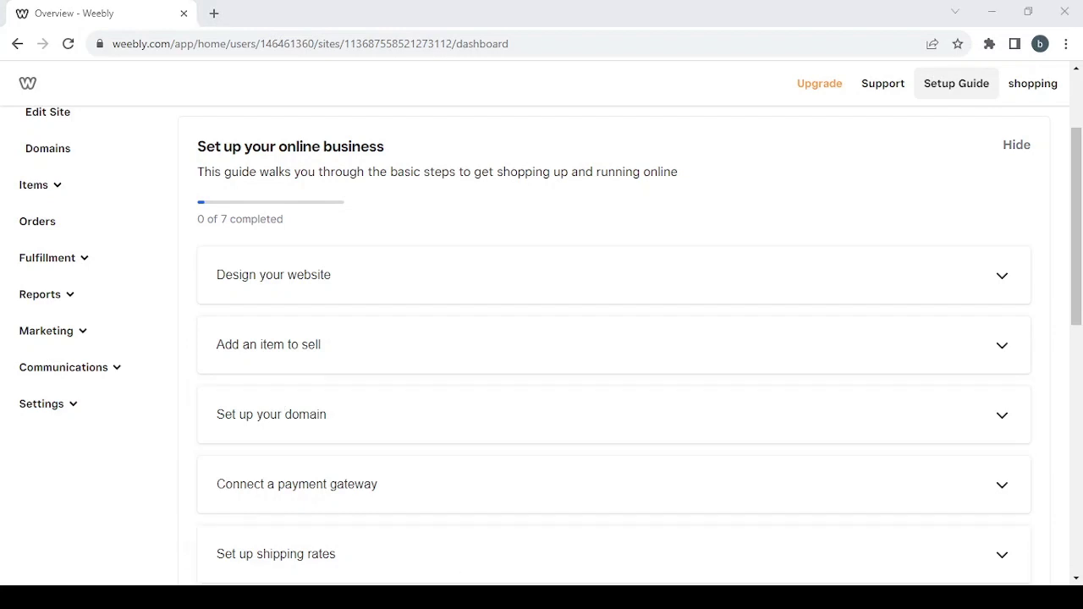
# Examine the options under Fulfillment and the report types under Reports, and collapse Reports again
pyautogui.click(70, 264)
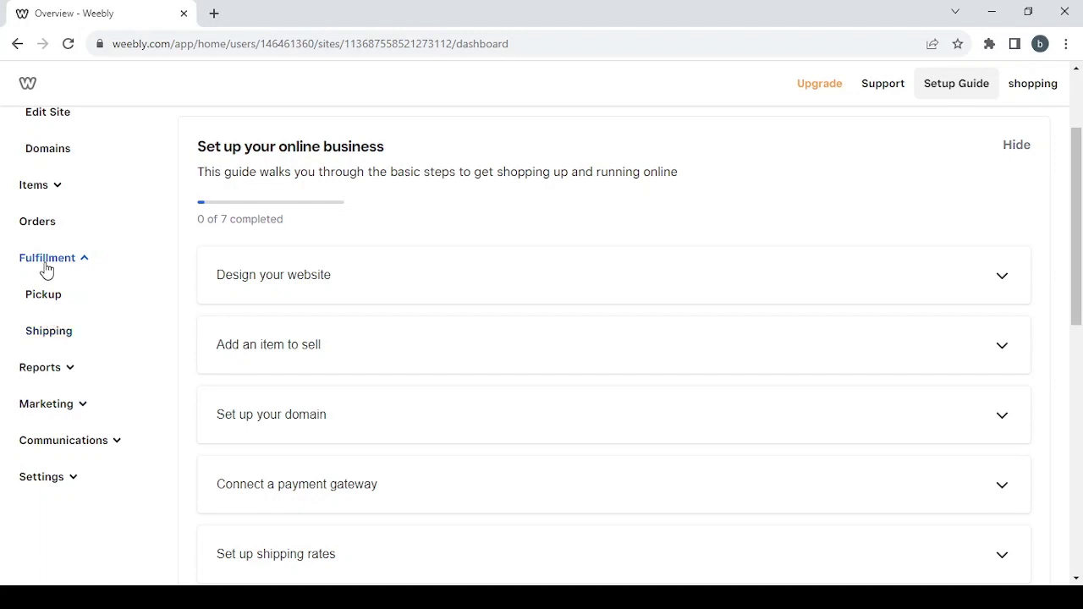
pyautogui.scroll(-1, 44, 271)
pyautogui.click(56, 315)
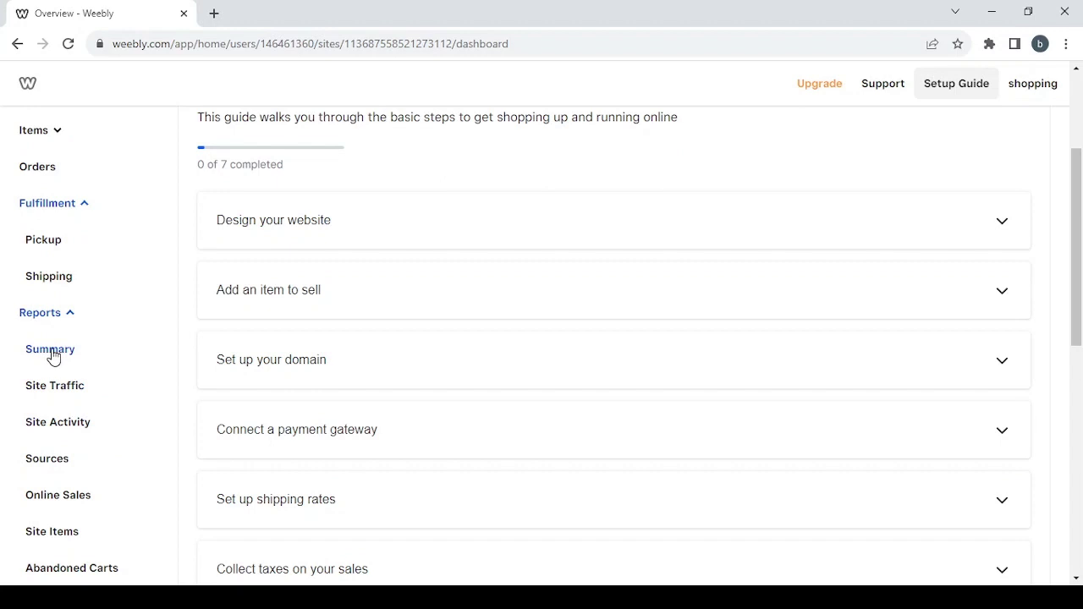
pyautogui.scroll(-1, 51, 356)
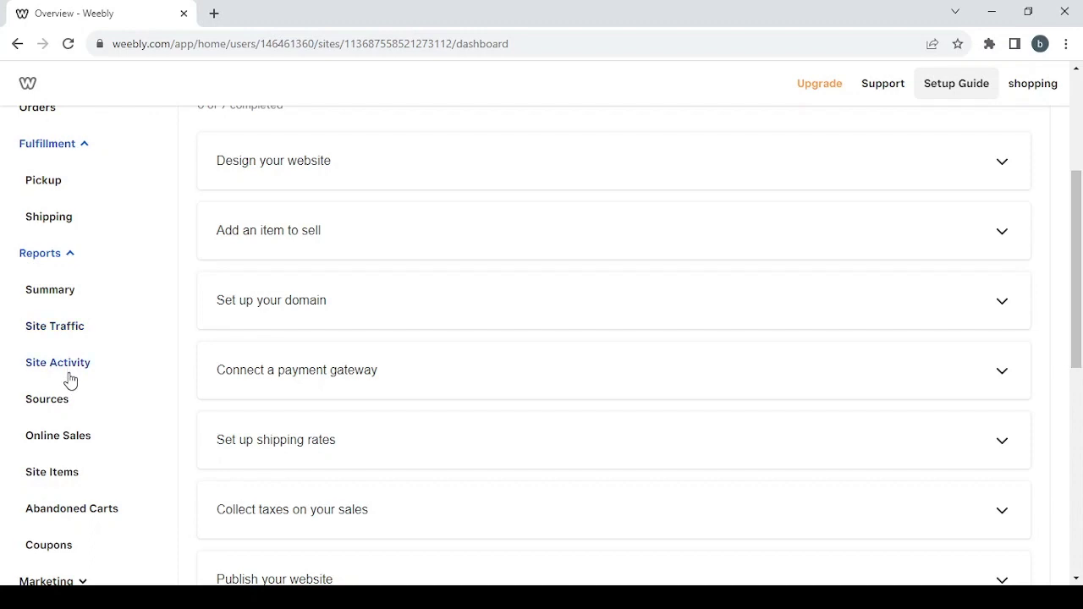
pyautogui.scroll(-1, 69, 381)
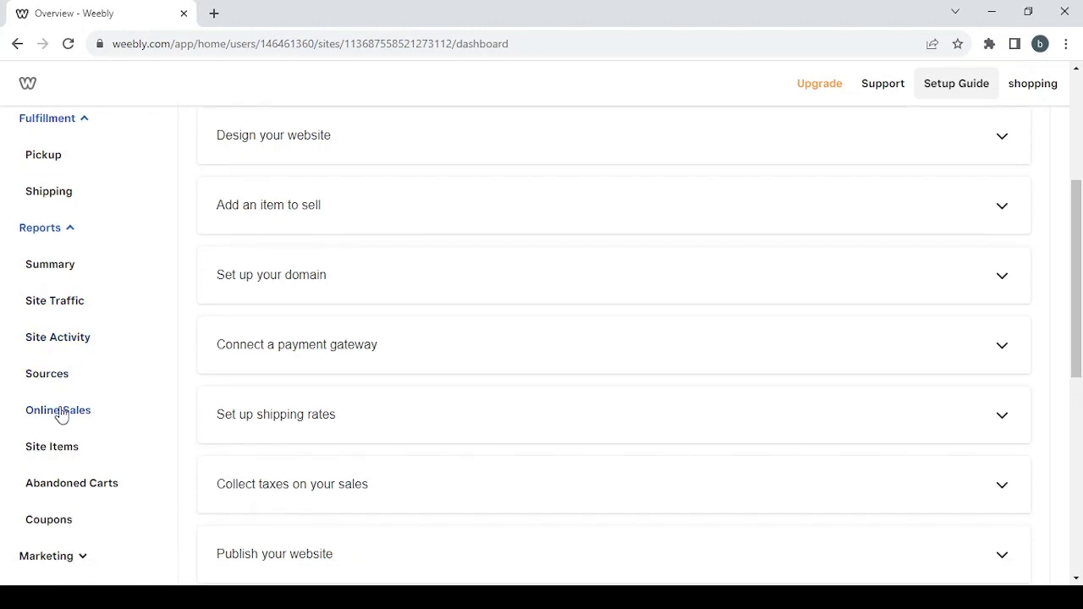
pyautogui.scroll(-1, 60, 412)
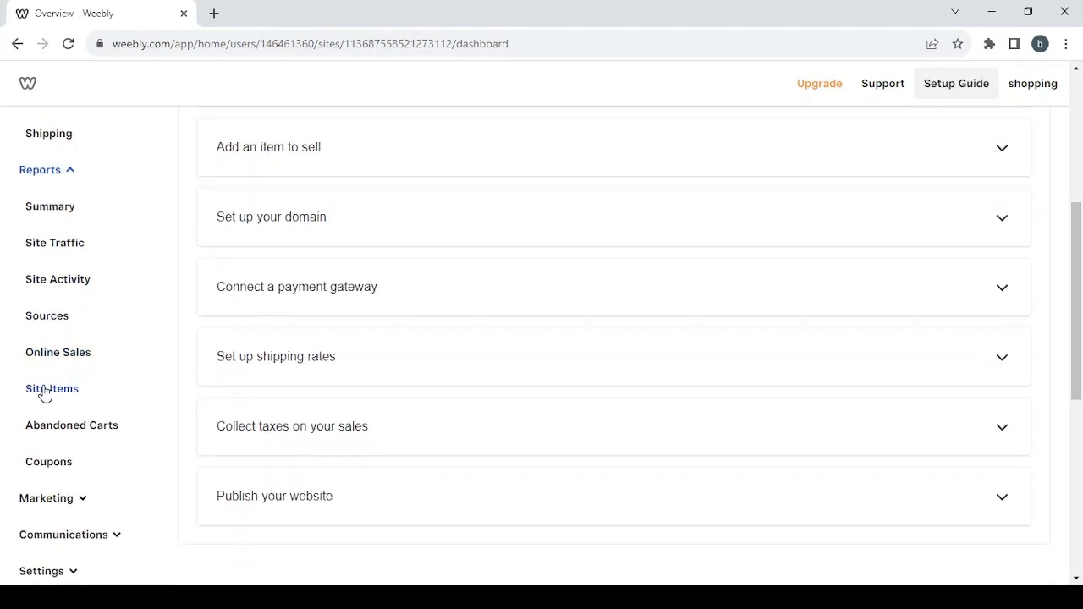
pyautogui.scroll(-2, 44, 391)
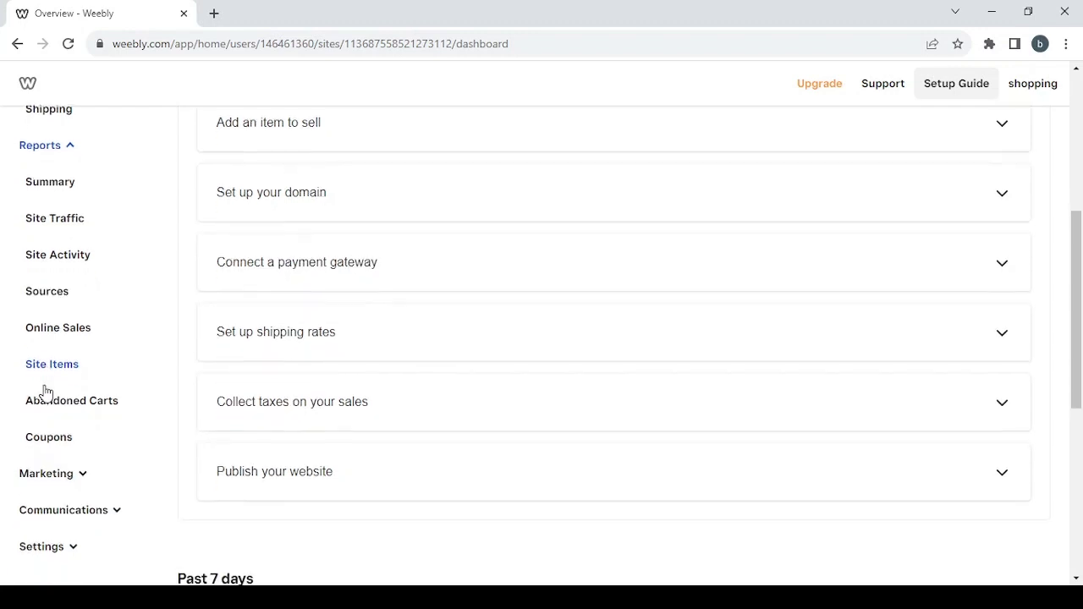
pyautogui.scroll(2, 43, 391)
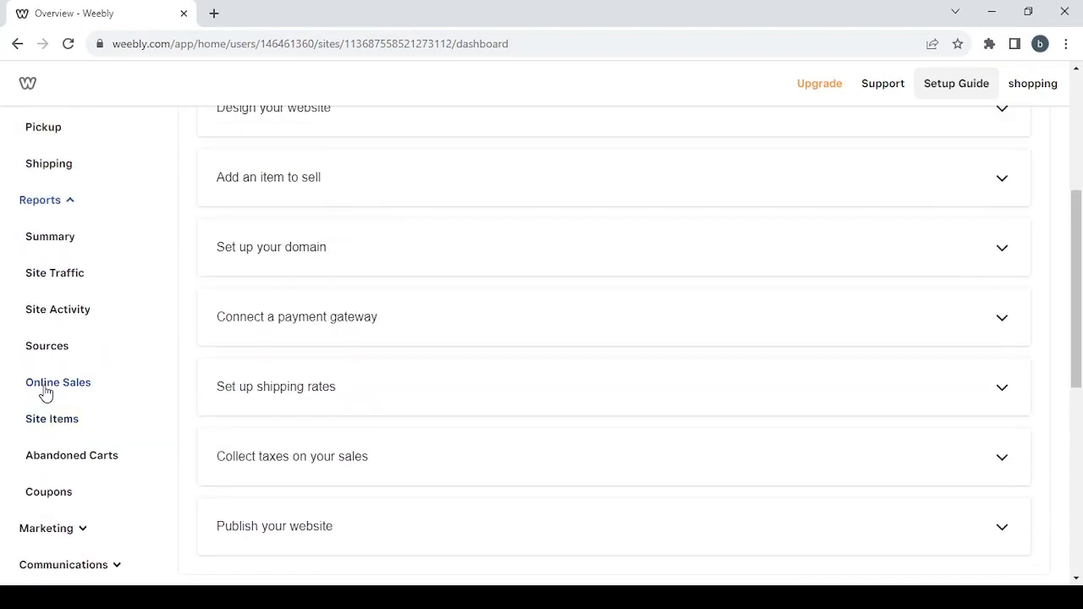
pyautogui.click(61, 206)
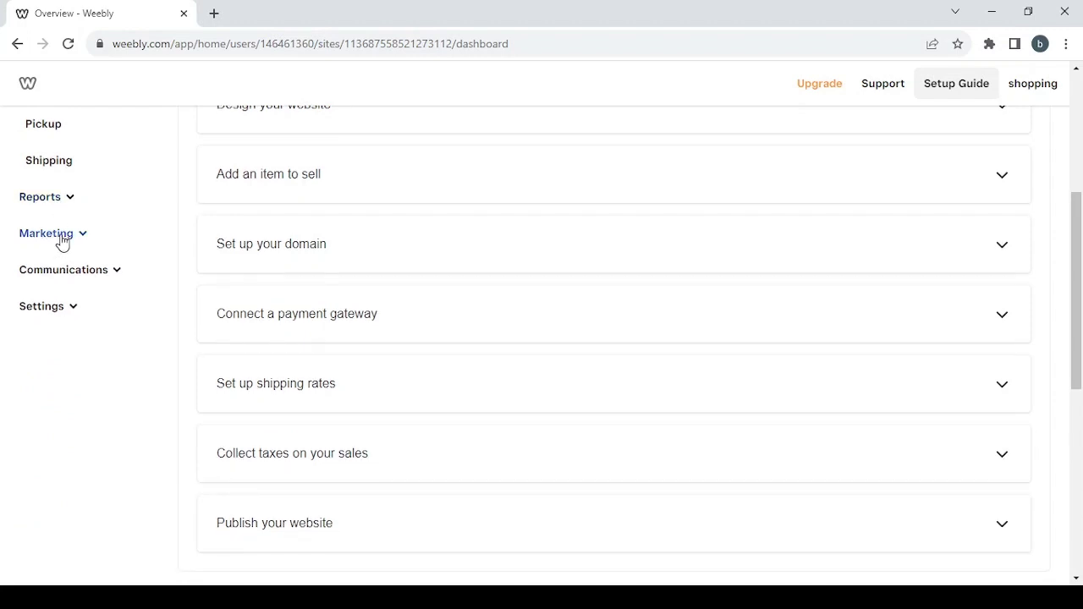
# Examine the options under Marketing and Communications on the store dashboard, and collapse both sections again
pyautogui.click(62, 240)
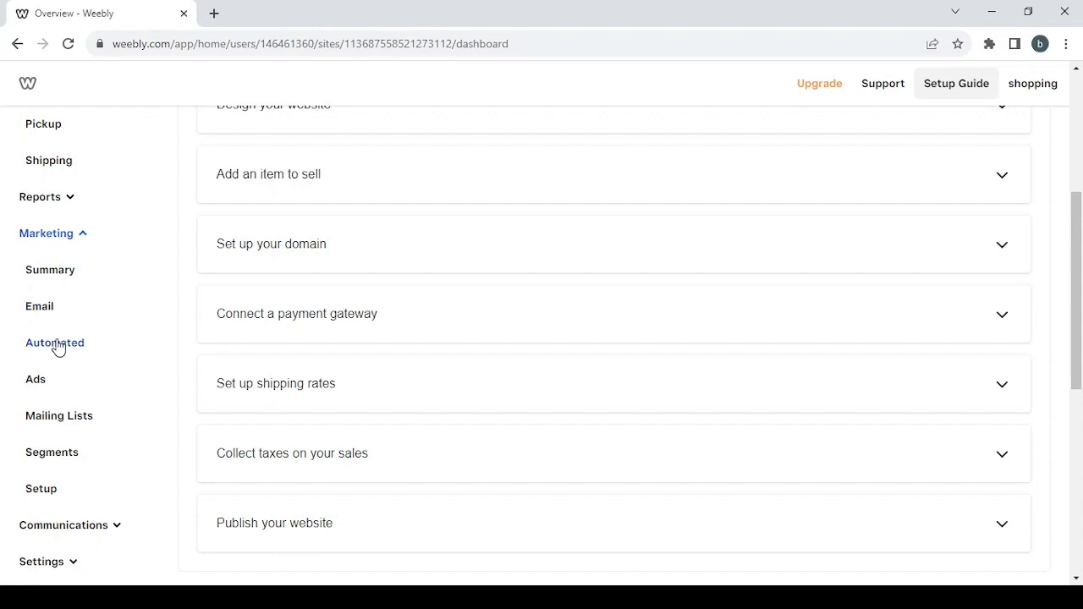
pyautogui.scroll(-1, 57, 348)
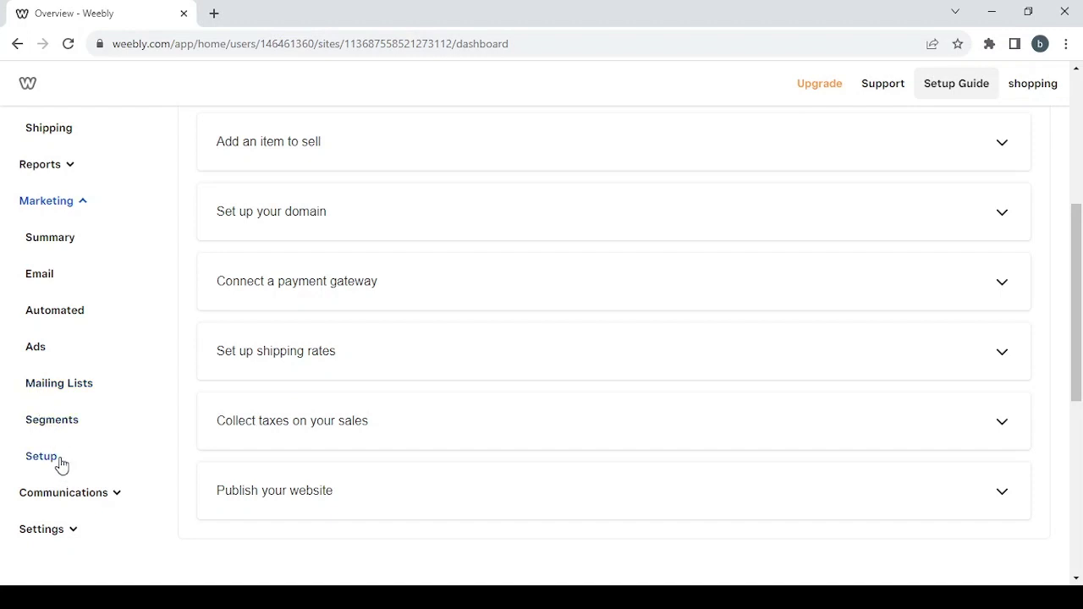
pyautogui.scroll(1, 59, 466)
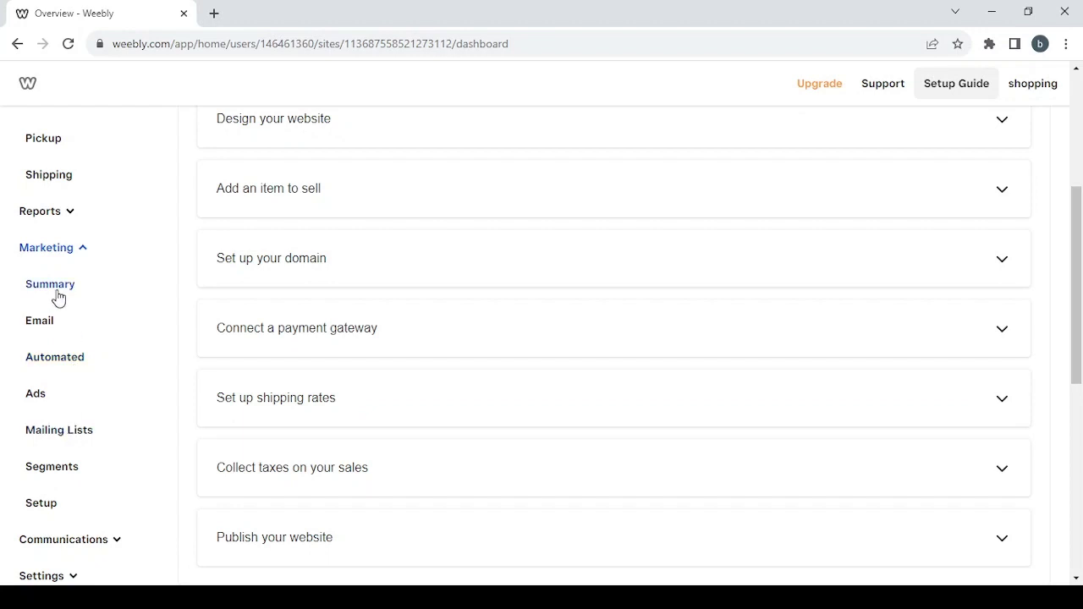
pyautogui.click(45, 249)
pyautogui.scroll(-1, 45, 249)
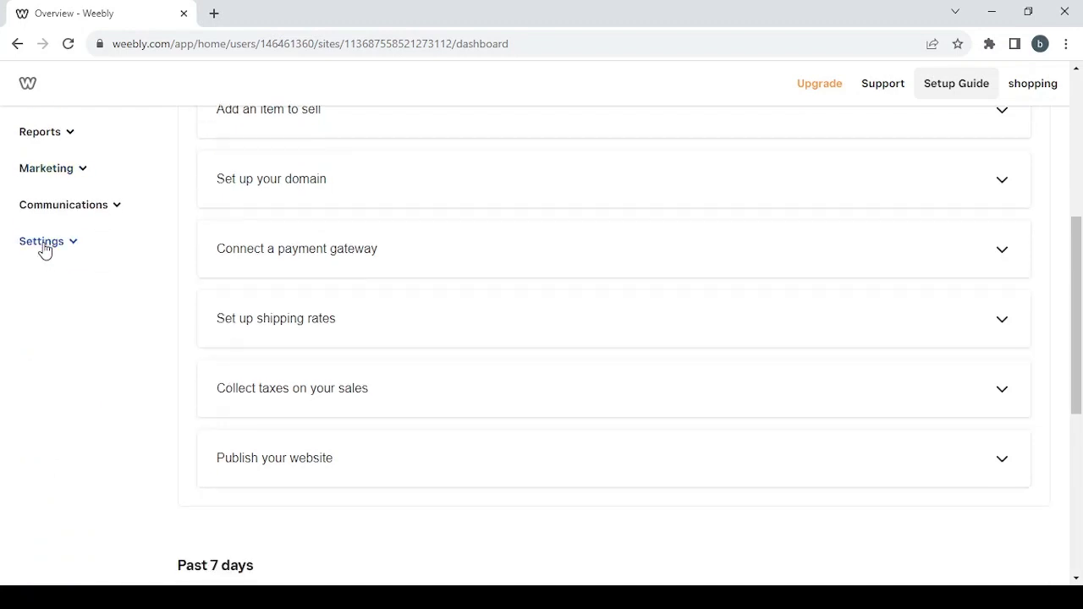
pyautogui.click(87, 211)
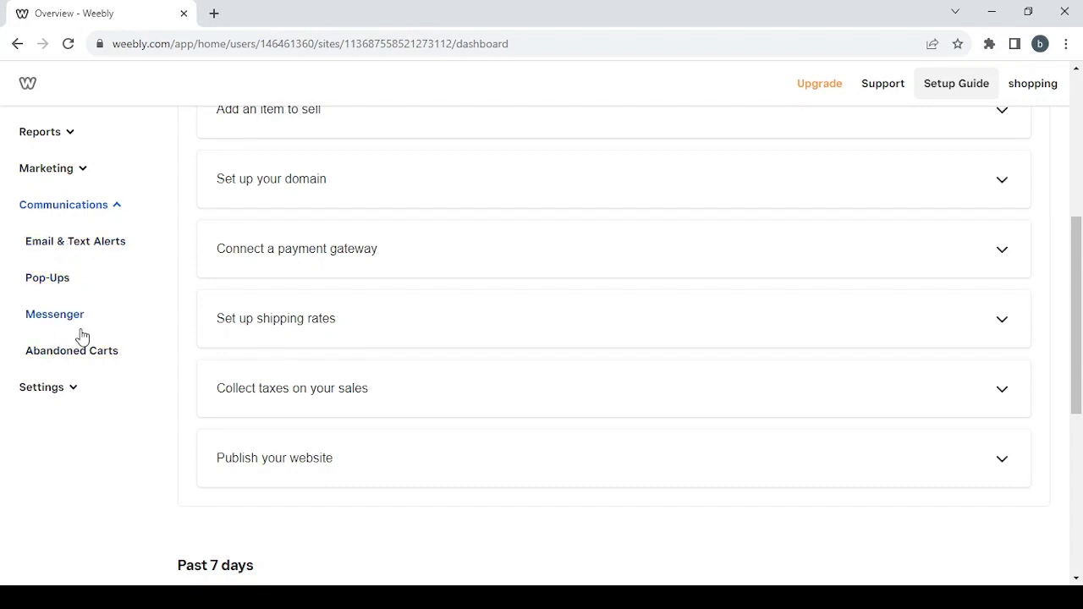
pyautogui.click(85, 215)
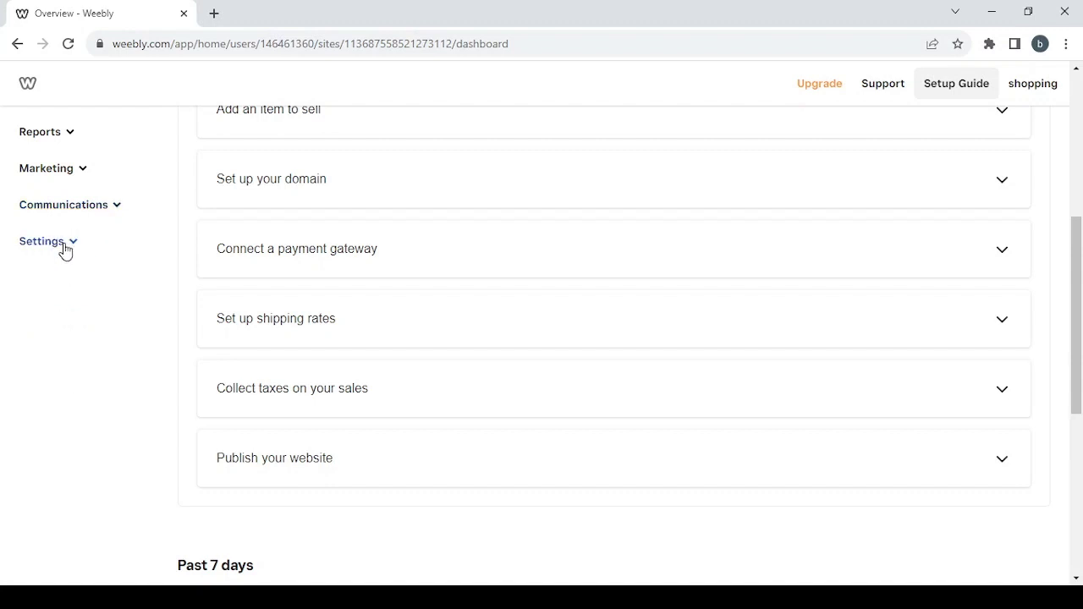
# Open the General page under Settings and examine the store information fields from company name to phone number
pyautogui.click(65, 248)
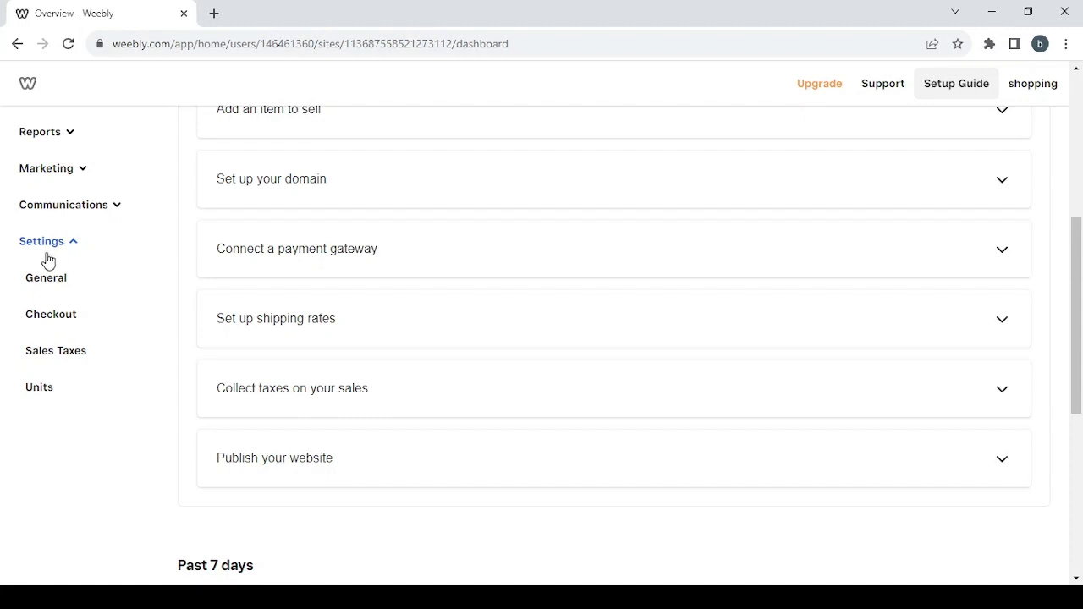
pyautogui.click(36, 288)
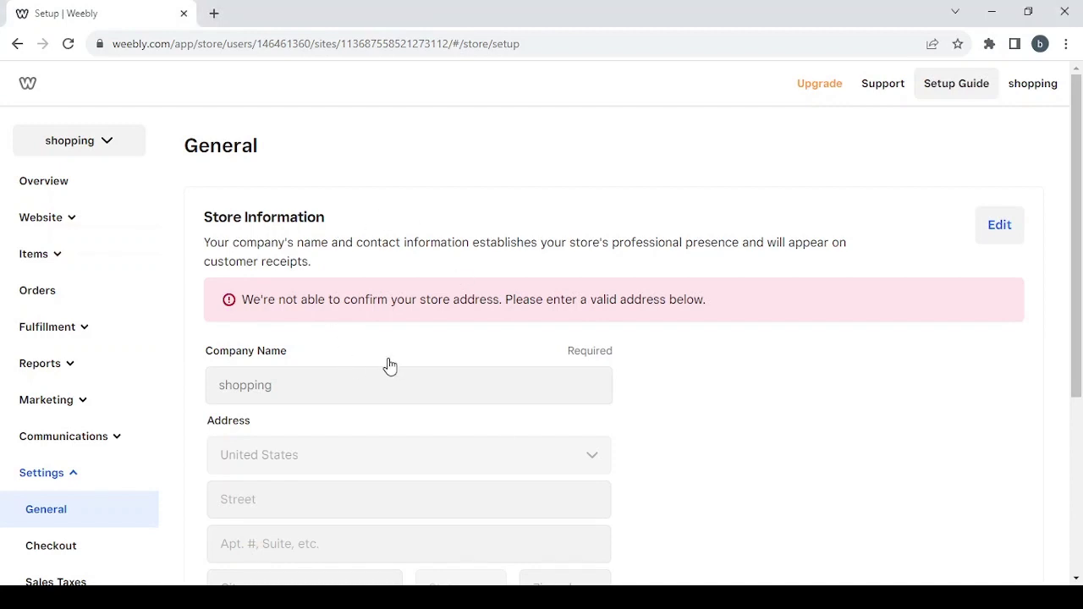
pyautogui.scroll(-1, 386, 364)
pyautogui.scroll(-1, 314, 321)
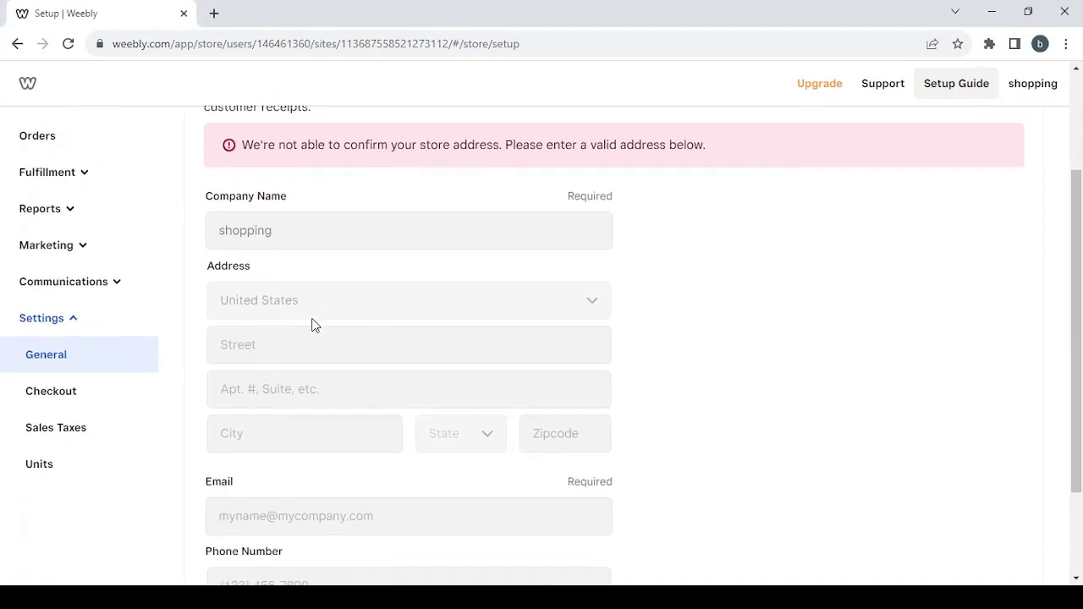
pyautogui.scroll(-2, 297, 363)
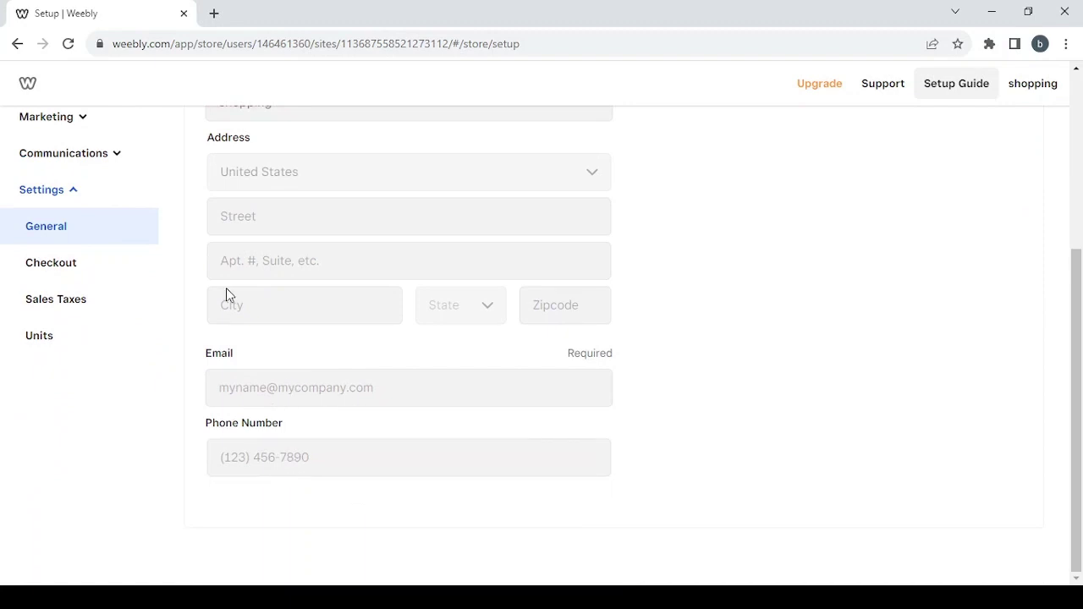
pyautogui.scroll(2, 220, 296)
# Examine the Checkout settings, covering the Stripe and PayPal payment options and the country and currency setting
pyautogui.click(96, 441)
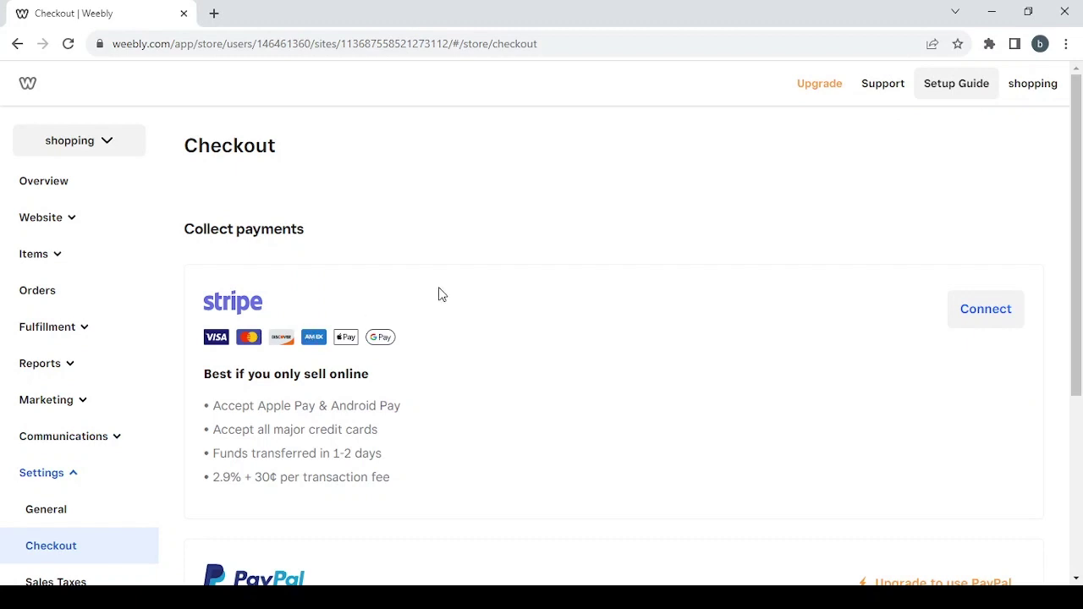
pyautogui.scroll(-1, 438, 294)
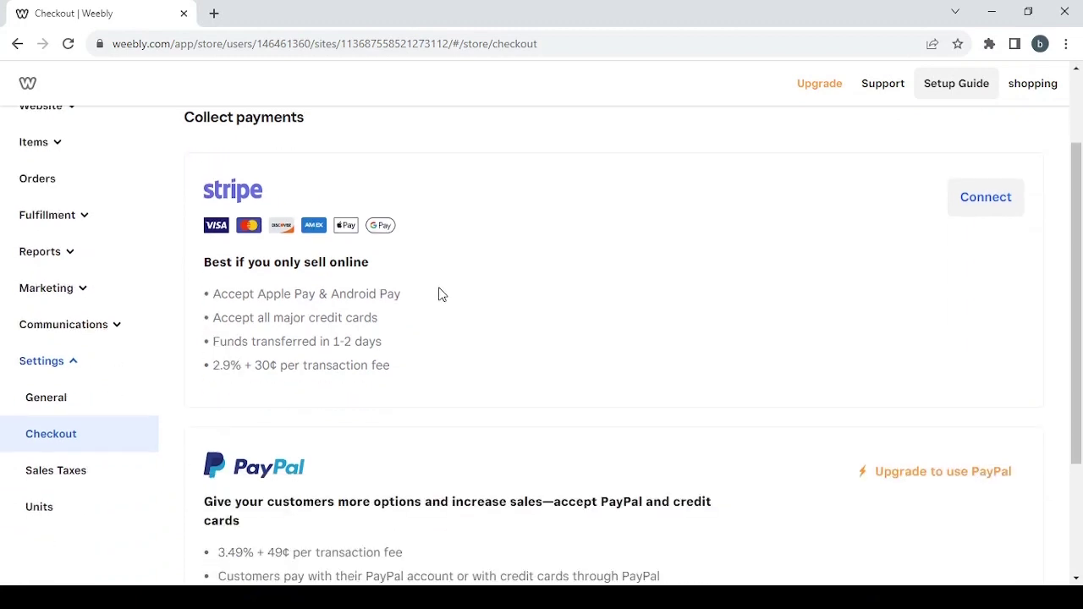
pyautogui.scroll(-2, 367, 307)
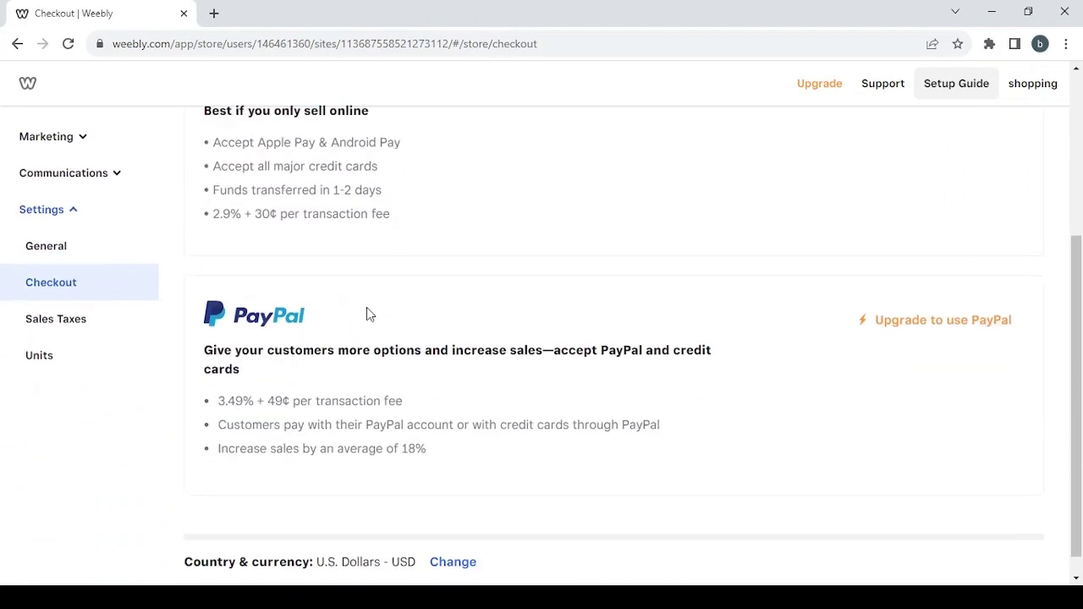
pyautogui.scroll(-1, 339, 347)
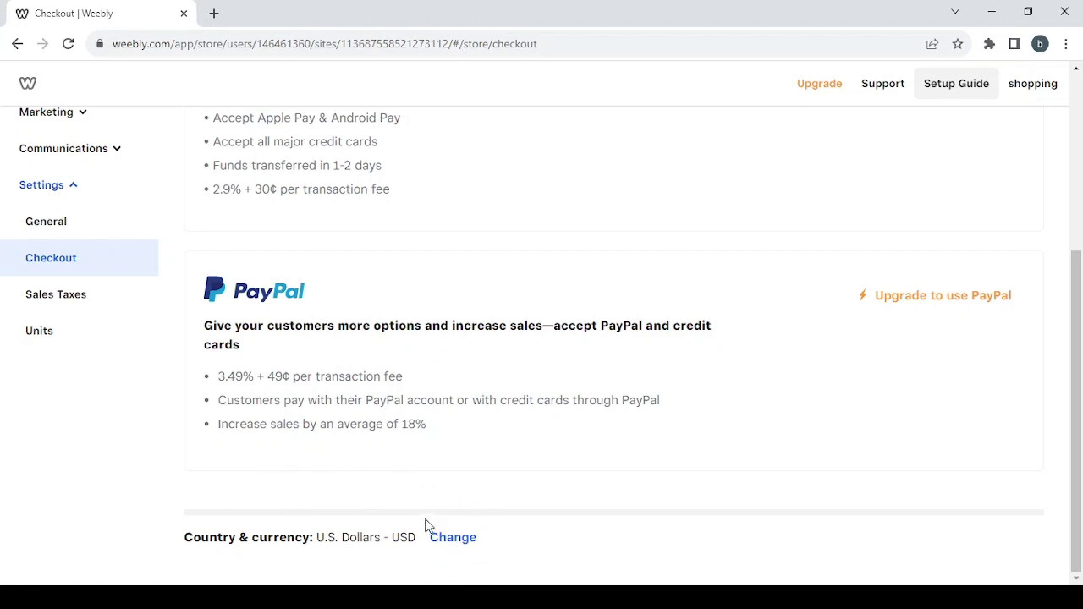
# Examine the order level tax rates under Sales Taxes and the site language and measurement choices under Units
pyautogui.click(60, 309)
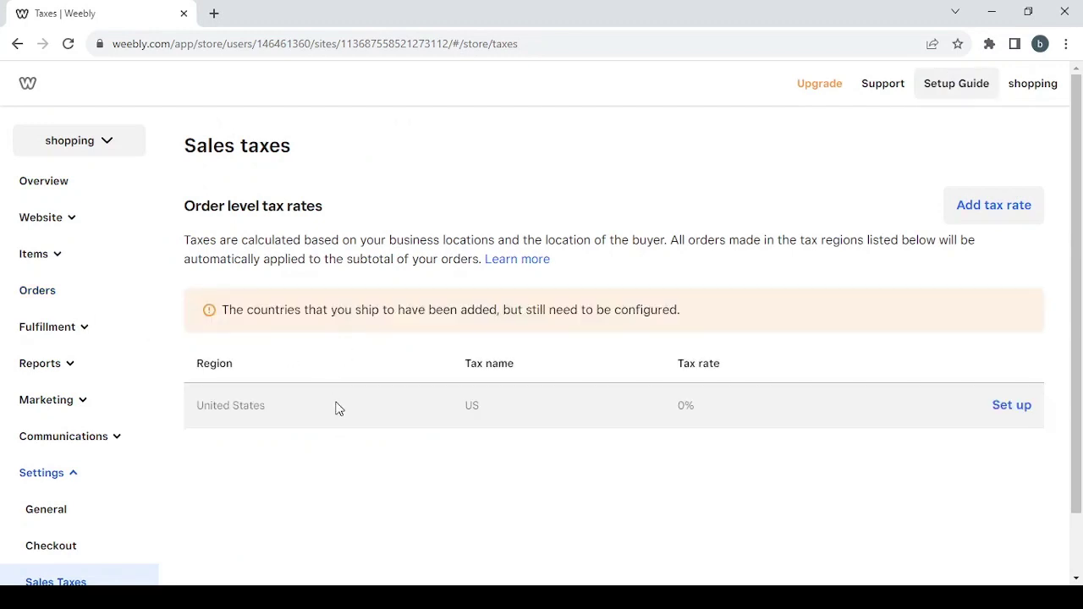
pyautogui.scroll(-1, 337, 409)
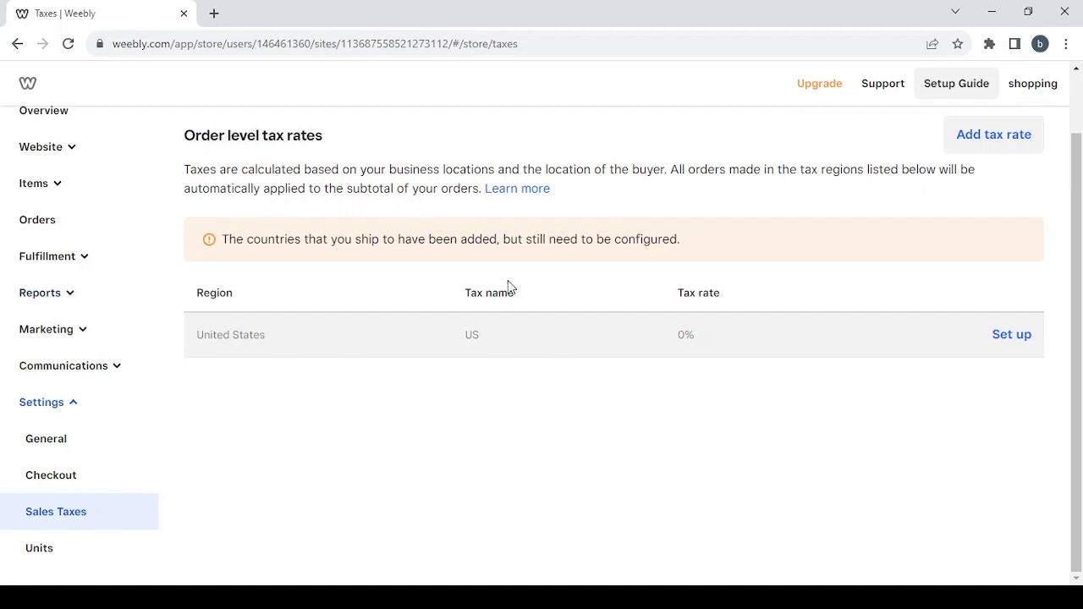
pyautogui.click(58, 567)
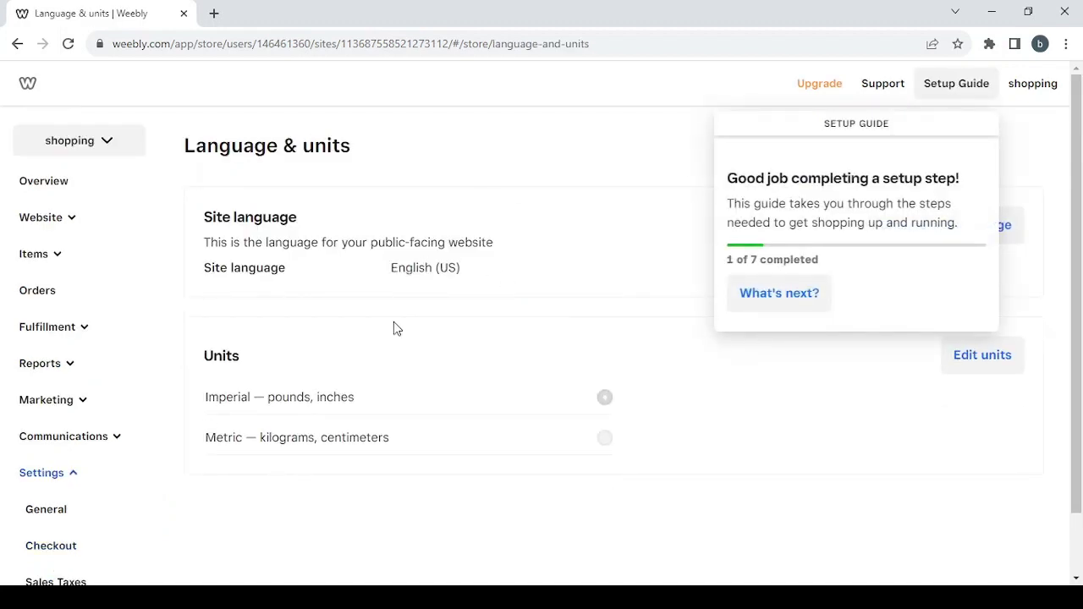
pyautogui.scroll(-1, 395, 328)
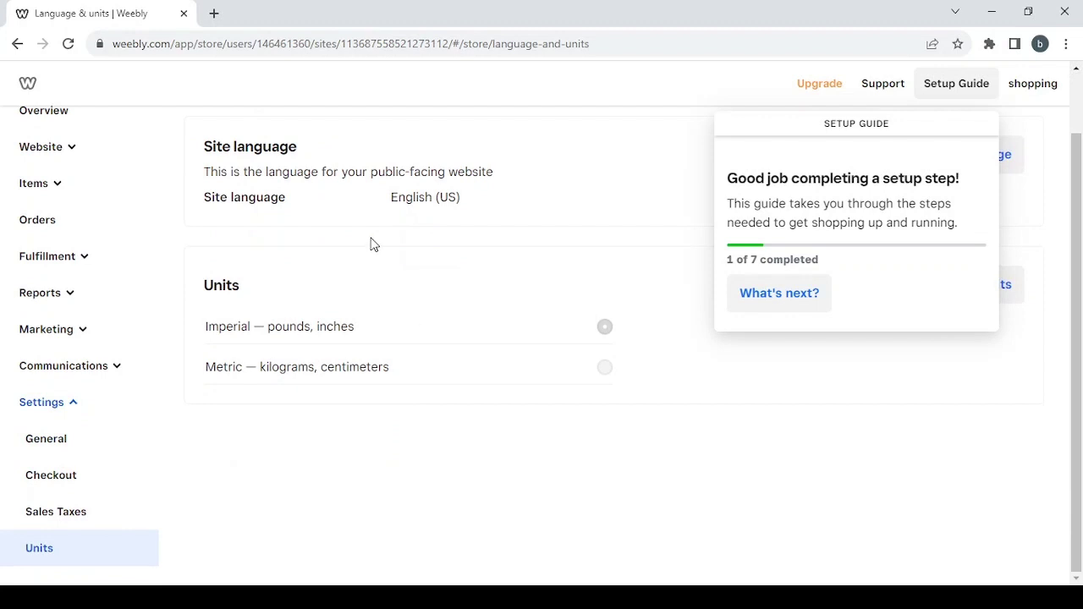
pyautogui.click(442, 481)
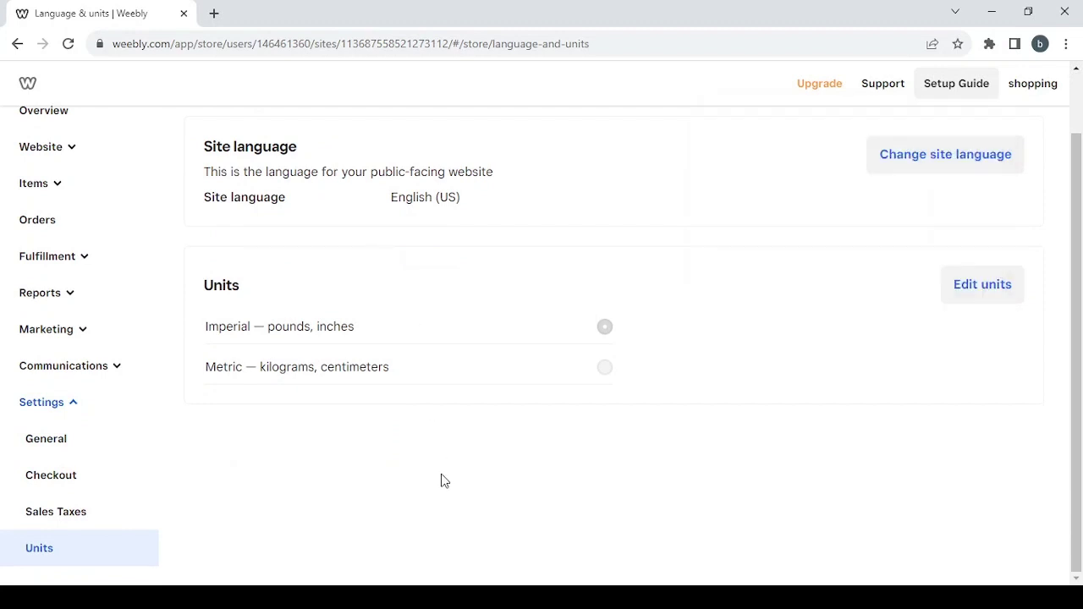
pyautogui.scroll(1, 215, 310)
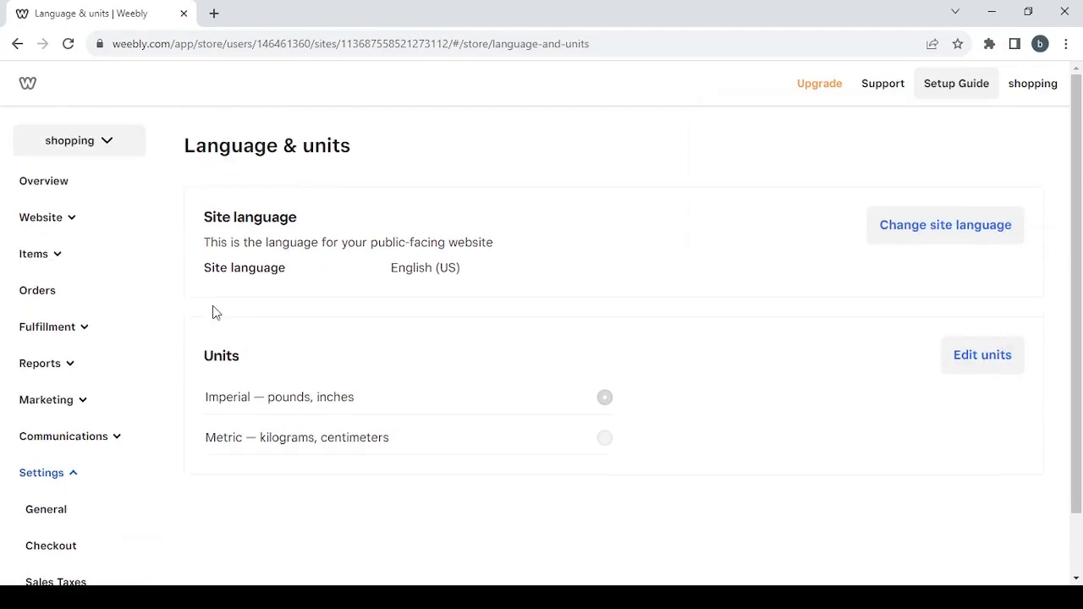
# Return to the store Overview, open the site for editing, and proceed to the site styles selection
pyautogui.click(24, 194)
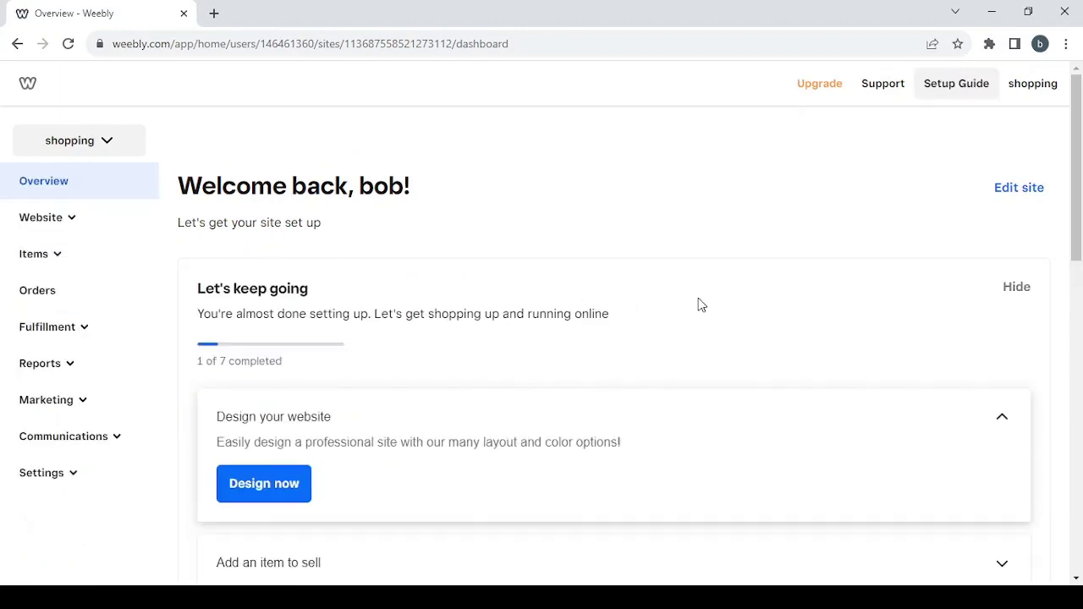
pyautogui.click(1007, 193)
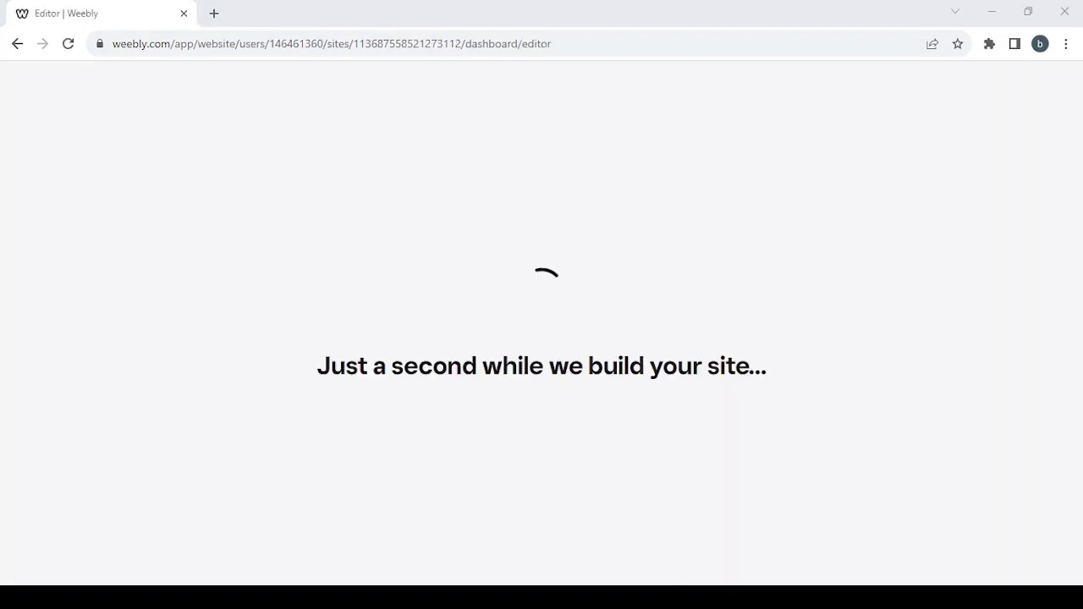
pyautogui.click(525, 440)
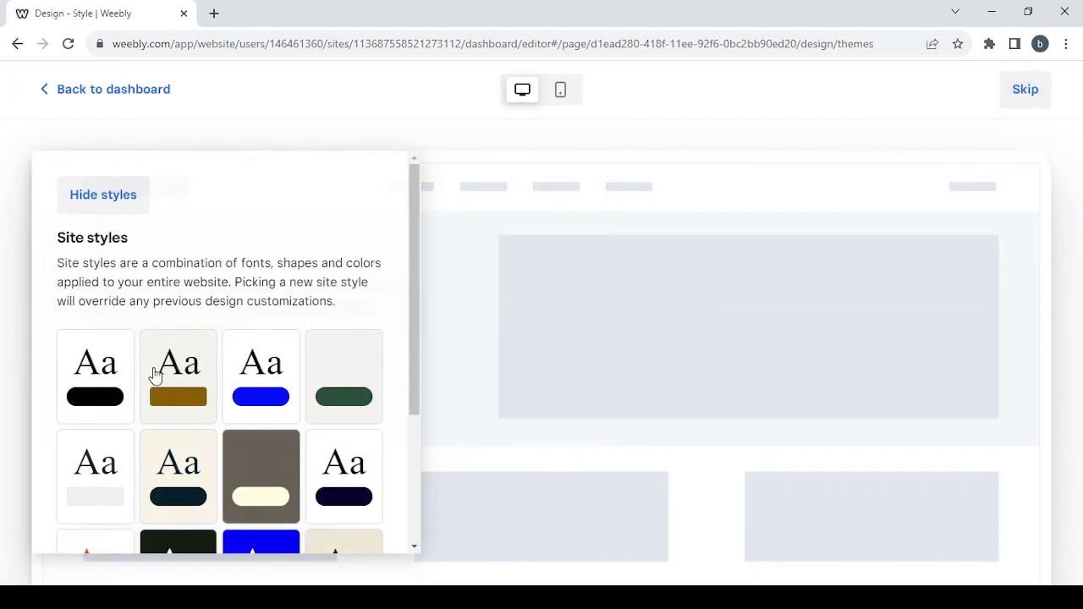
# Examine the available site styles and the website preview down to the newsletter sign-up section
pyautogui.scroll(-1, 154, 375)
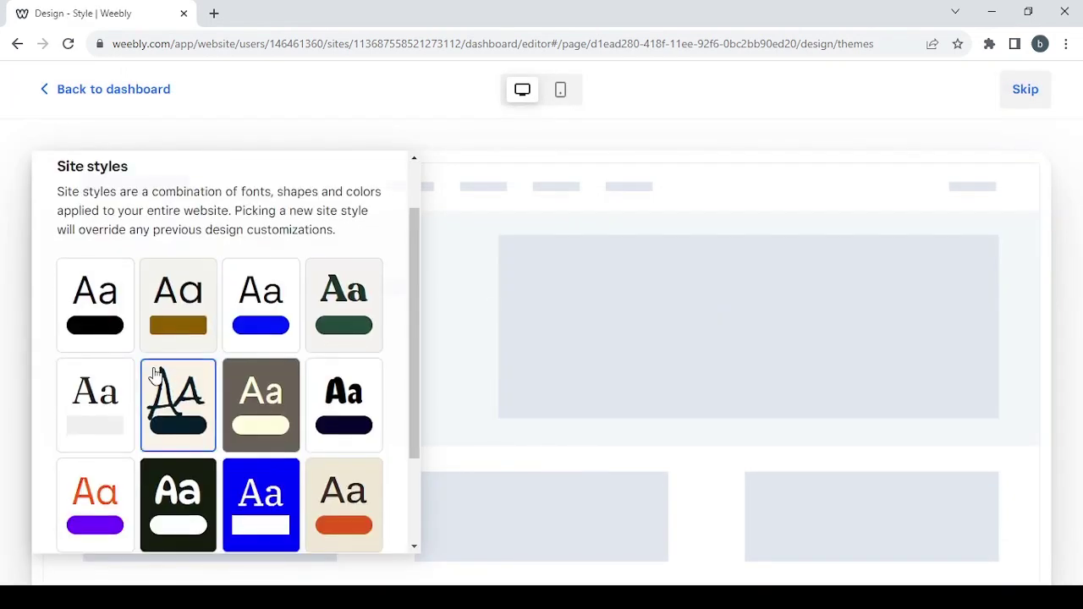
pyautogui.scroll(-1, 155, 375)
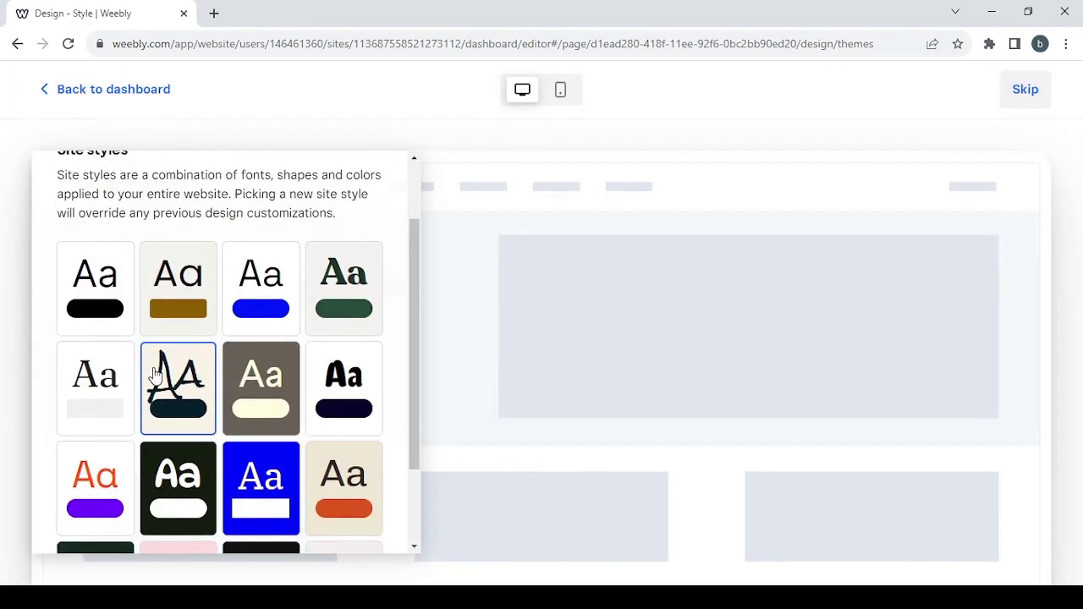
pyautogui.scroll(1, 155, 375)
pyautogui.scroll(-2, 155, 375)
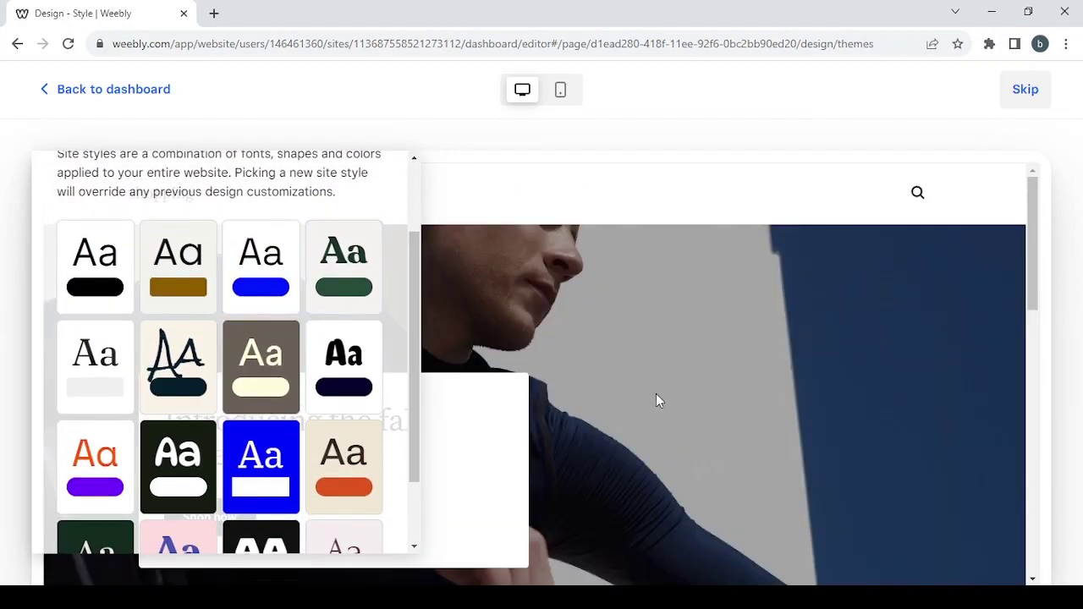
pyautogui.scroll(-10, 478, 326)
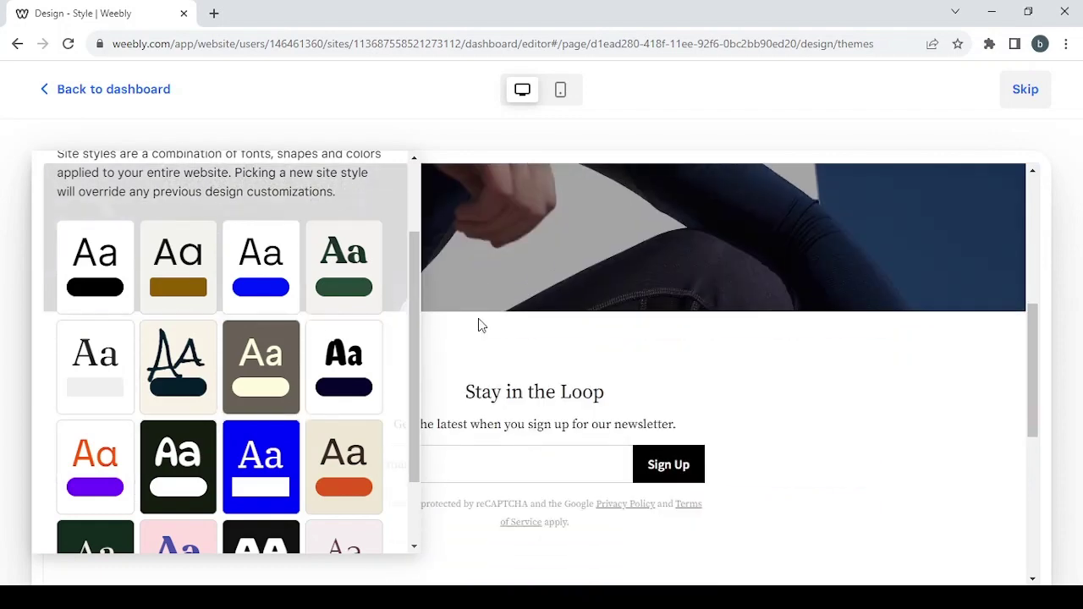
pyautogui.scroll(-1, 479, 322)
pyautogui.scroll(4, 478, 322)
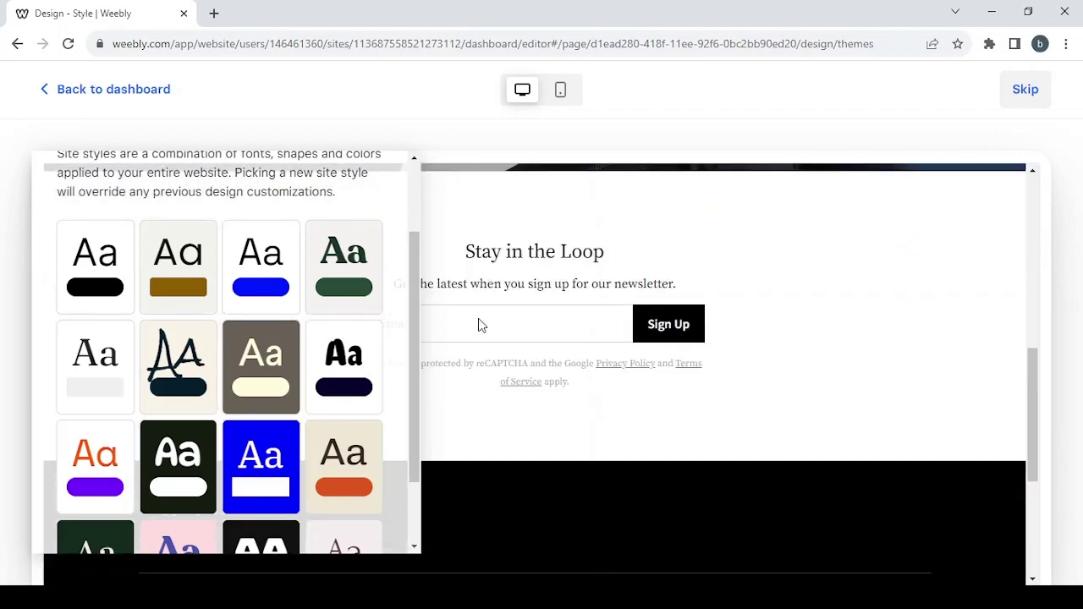
pyautogui.scroll(-1, 256, 364)
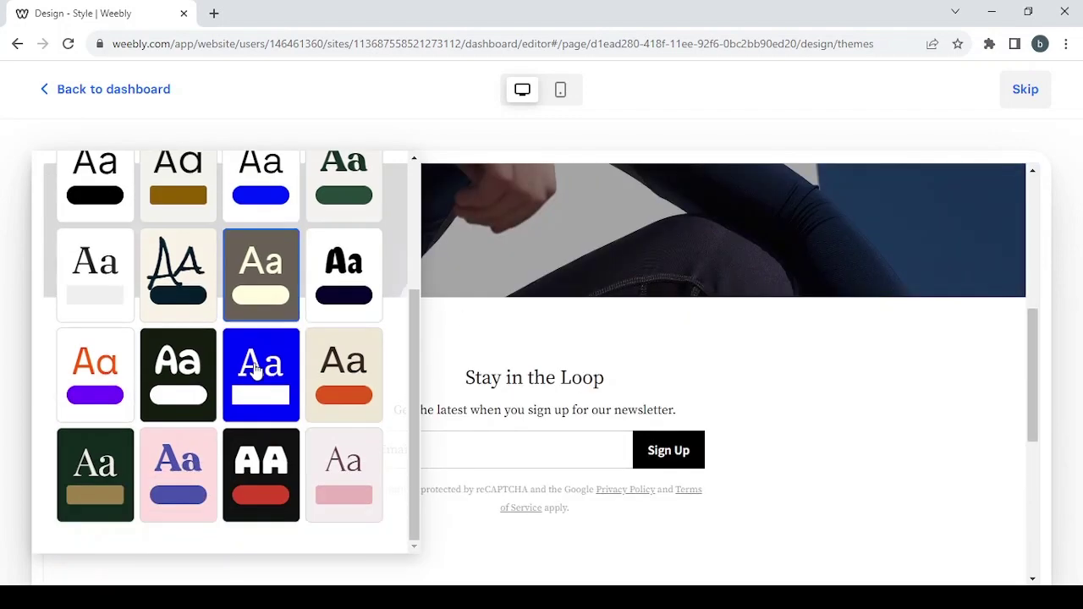
pyautogui.scroll(3, 257, 369)
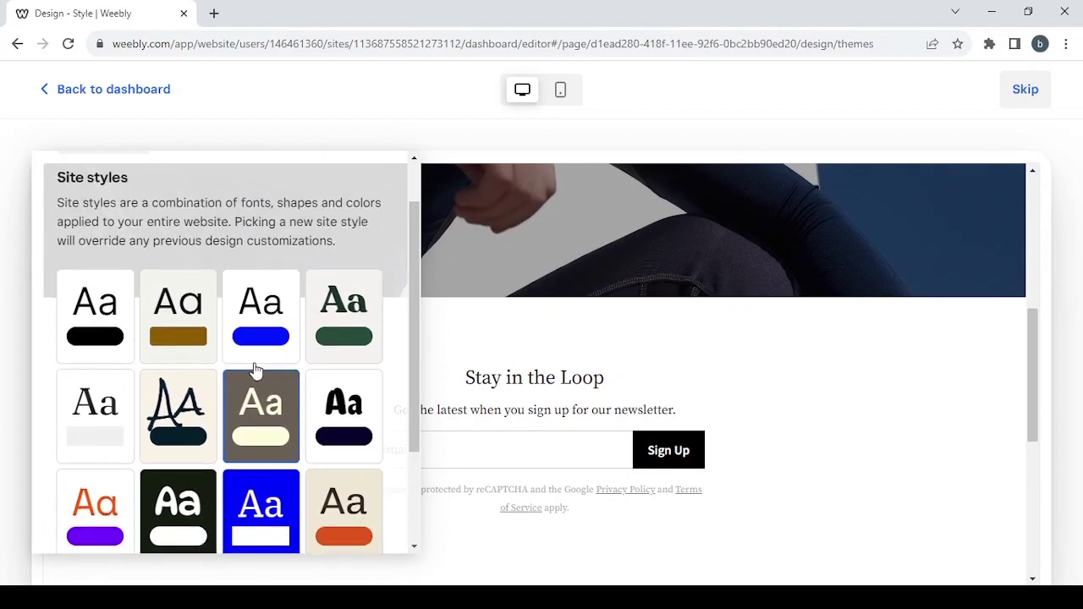
pyautogui.scroll(-1, 256, 370)
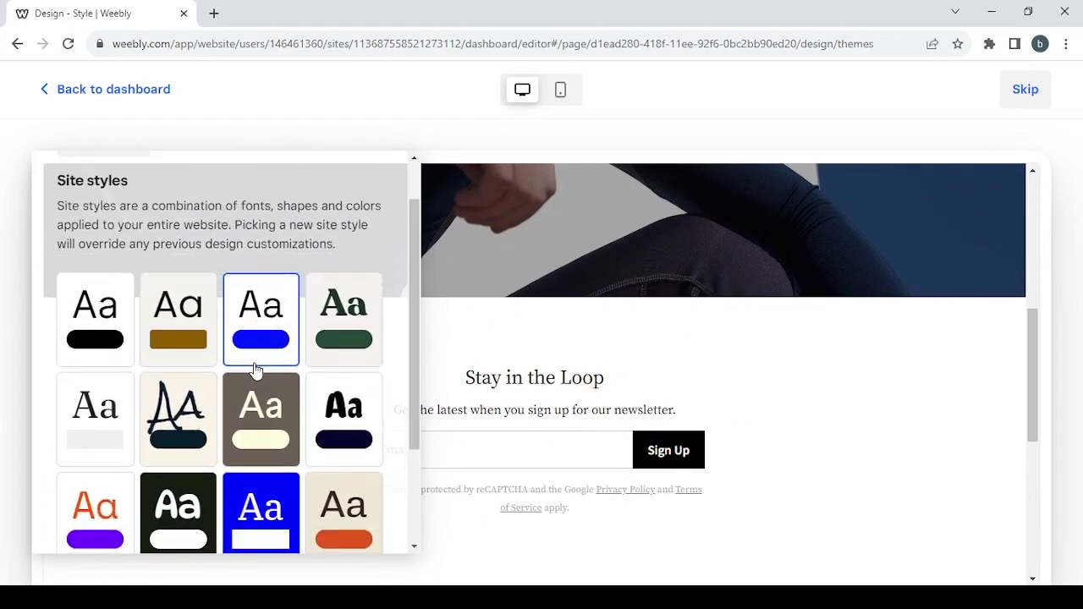
# Try the pink site style with purple lettering and check it on the website preview
pyautogui.click(169, 430)
pyautogui.scroll(-2, 159, 437)
pyautogui.click(159, 438)
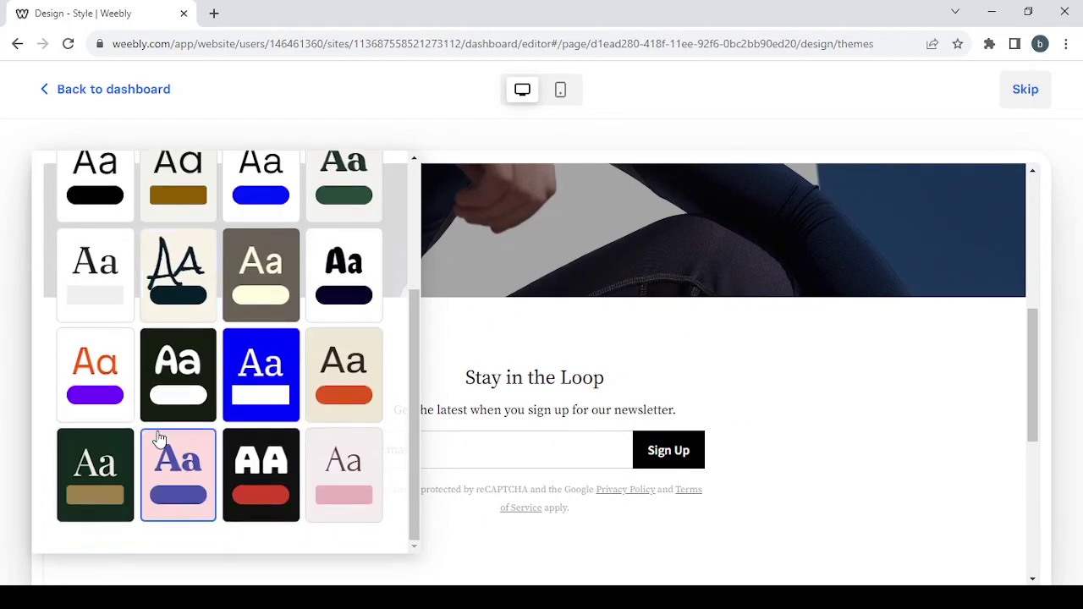
pyautogui.click(196, 488)
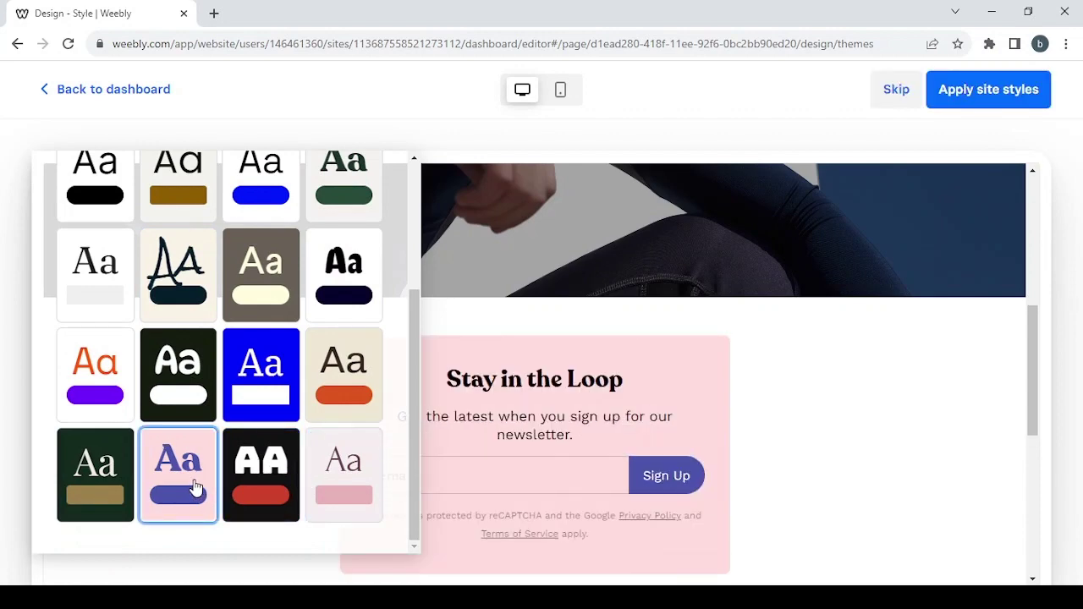
pyautogui.scroll(5, 615, 440)
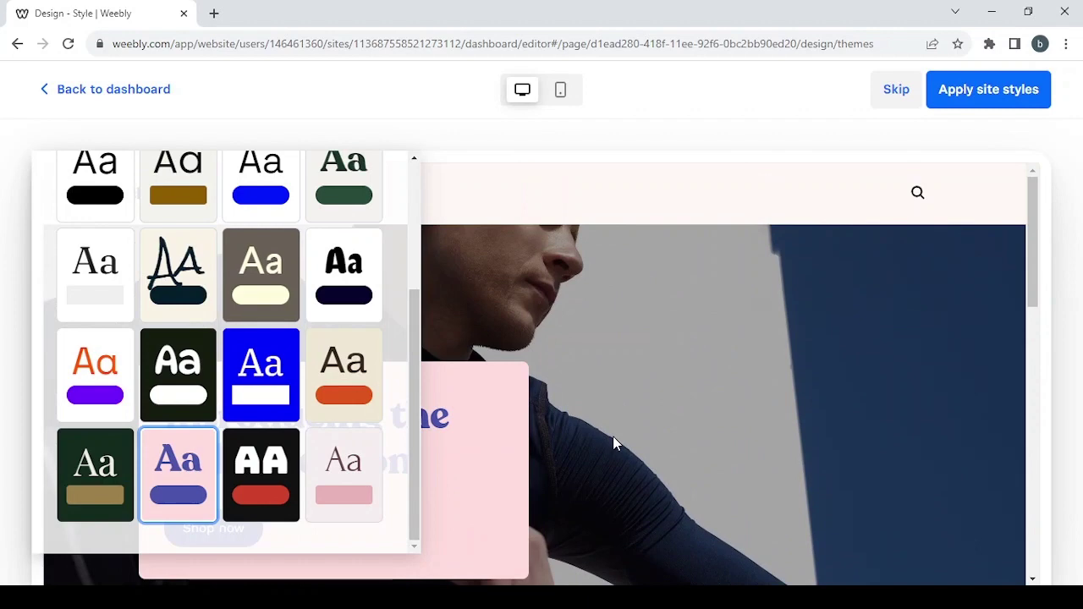
# Try the black site style with white lettering and a red button, and check it on the website preview down to the footer
pyautogui.click(254, 484)
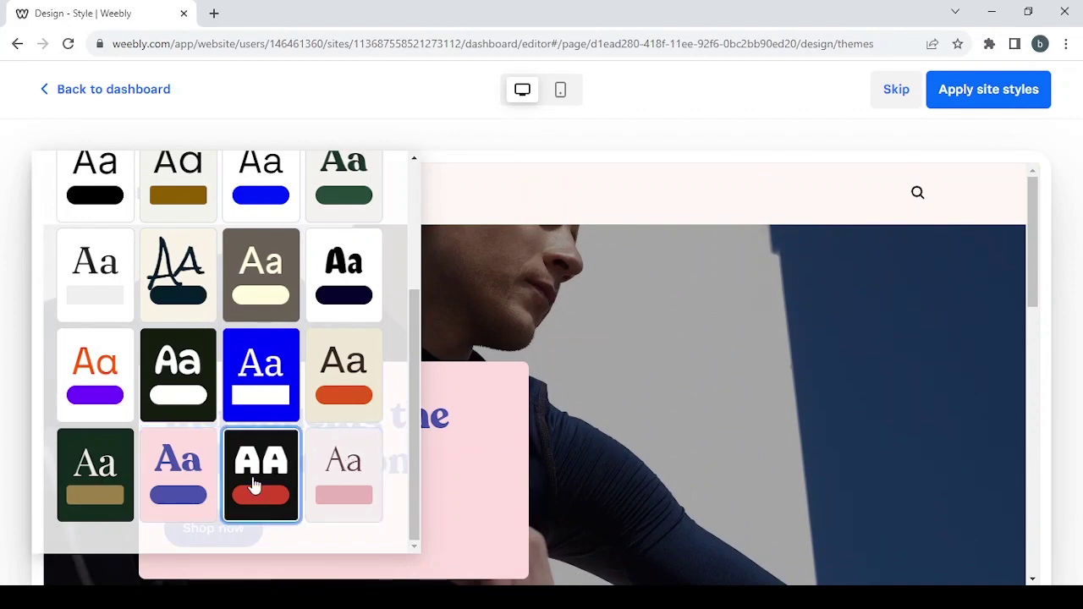
pyautogui.scroll(-5, 579, 483)
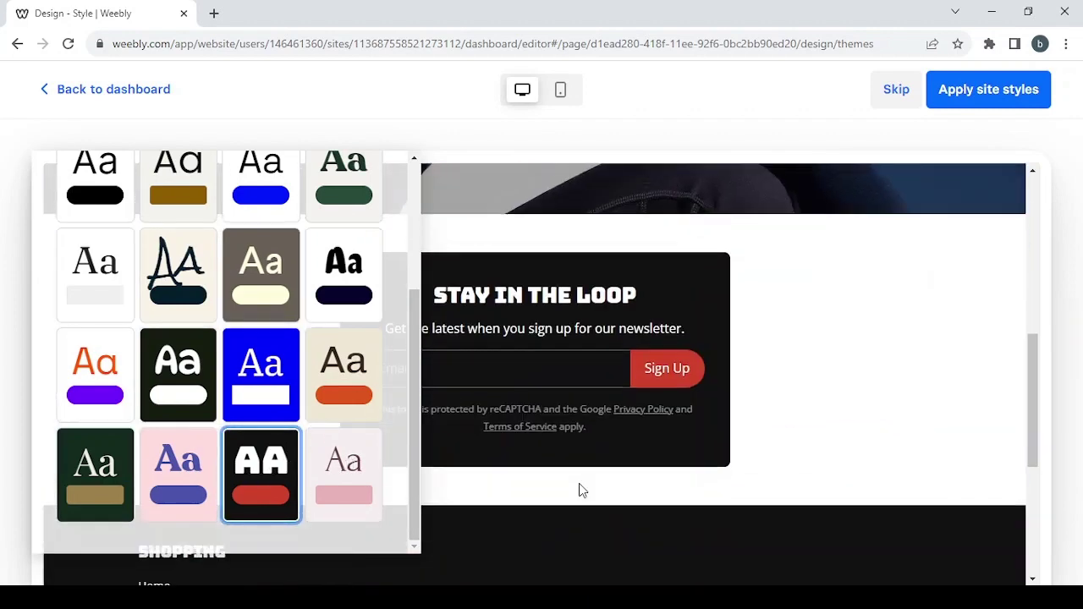
pyautogui.scroll(-5, 579, 491)
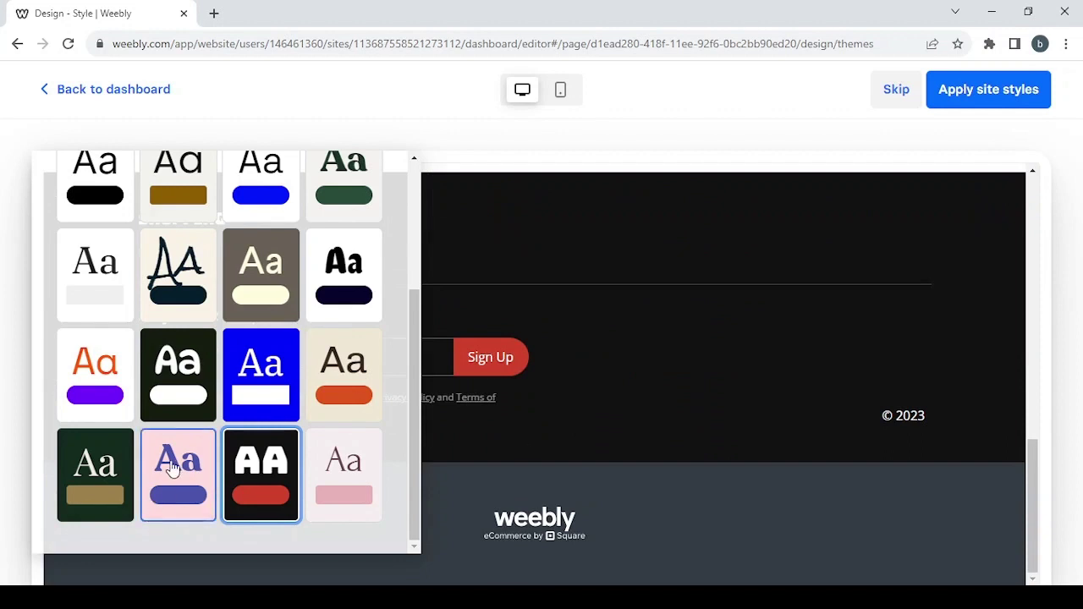
# Choose the white site style with black lettering and a black pill-shaped button, view it without the style list, and apply it
pyautogui.scroll(3, 172, 468)
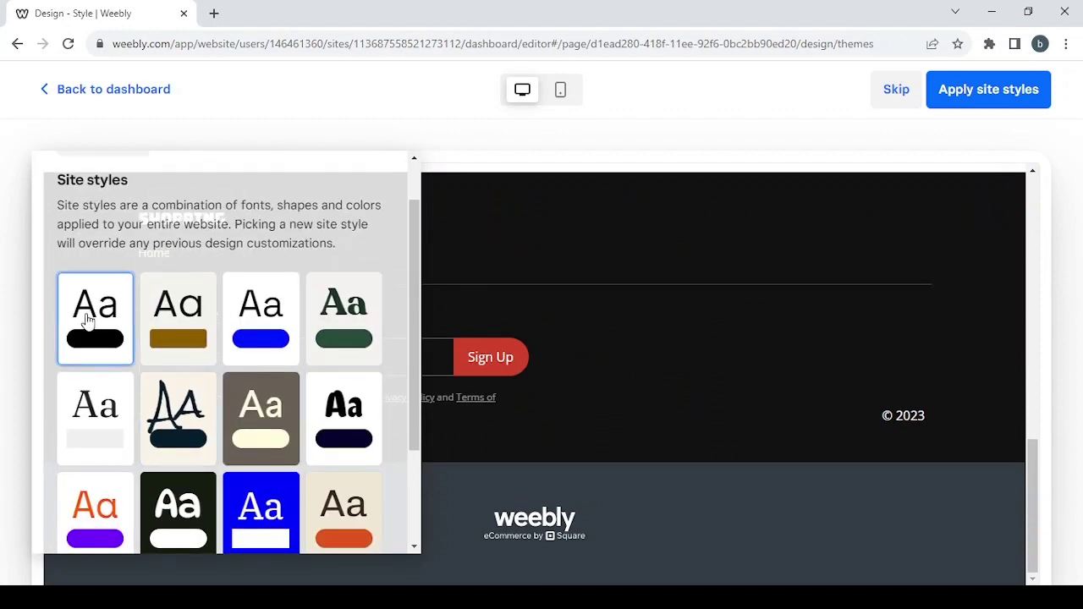
pyautogui.click(87, 320)
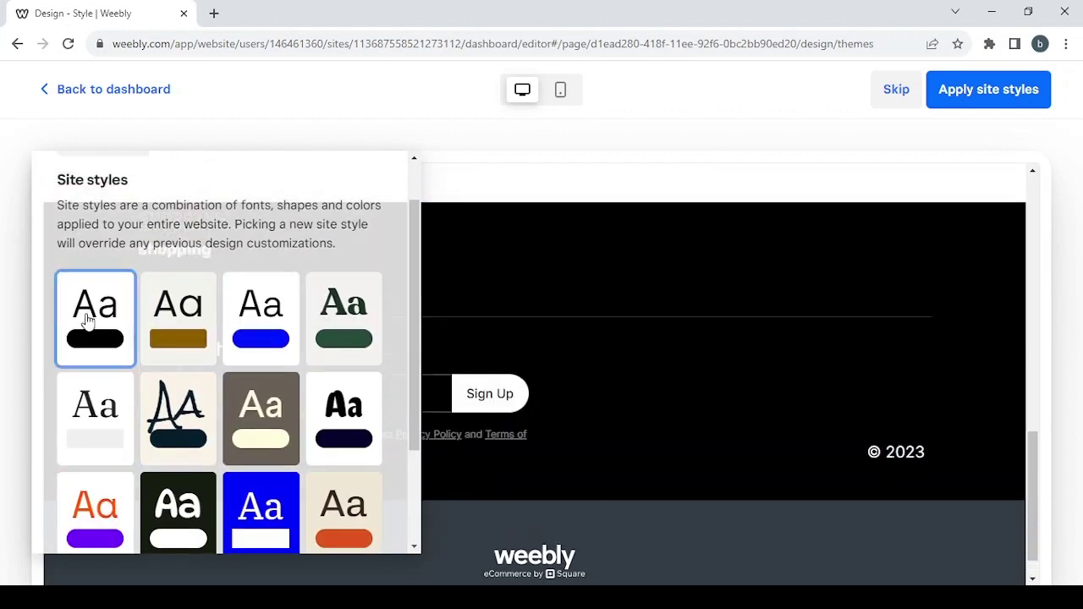
pyautogui.scroll(10, 612, 508)
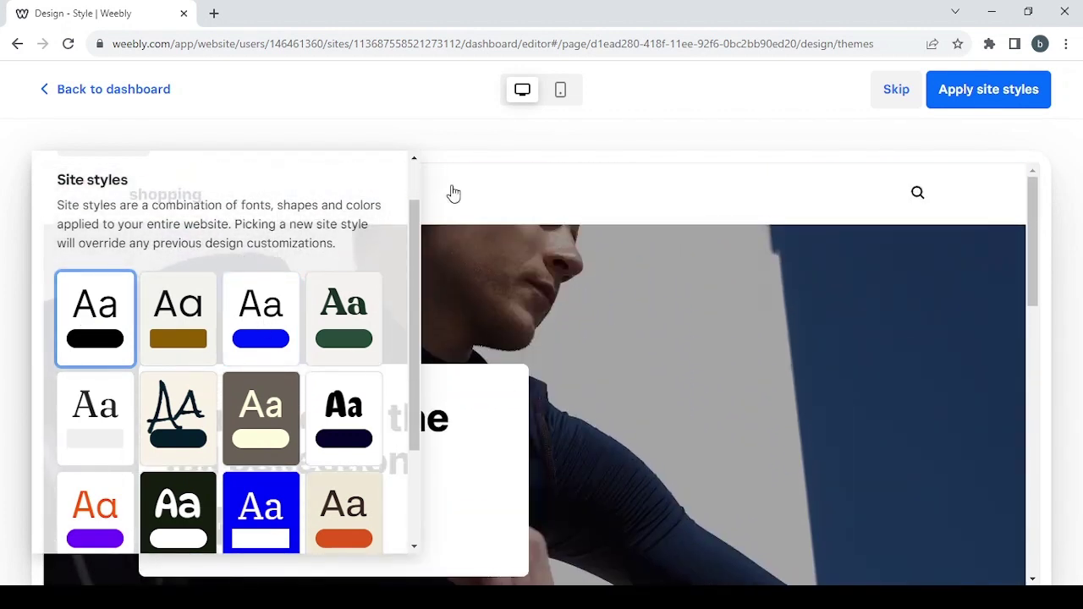
pyautogui.scroll(2, 226, 179)
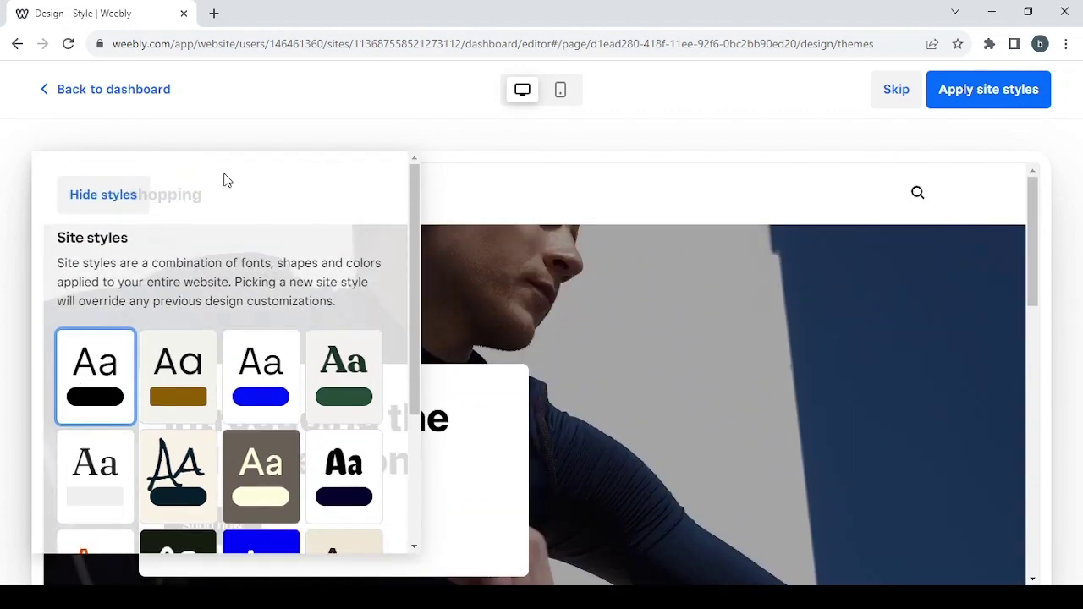
pyautogui.click(103, 194)
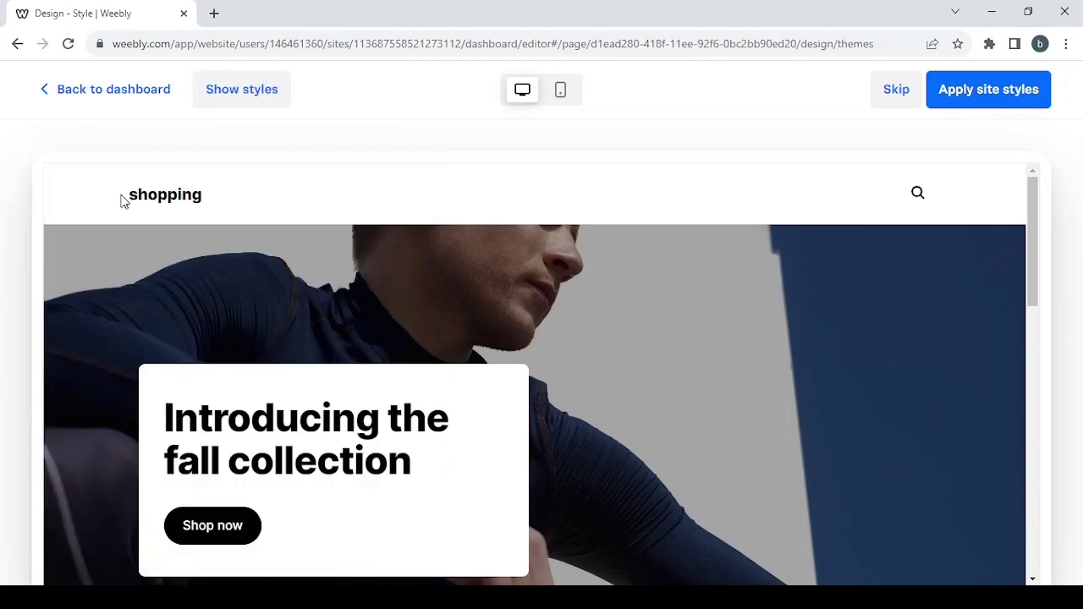
pyautogui.click(984, 113)
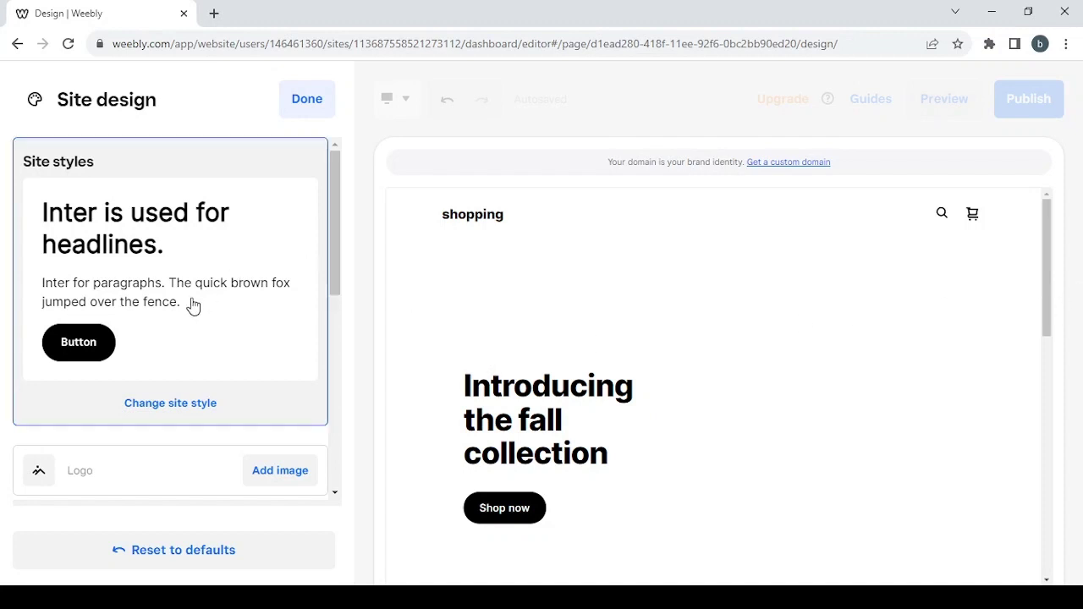
# Examine the site design options for logo, colors, fonts and shape
pyautogui.scroll(-2, 194, 300)
pyautogui.scroll(-1, 195, 300)
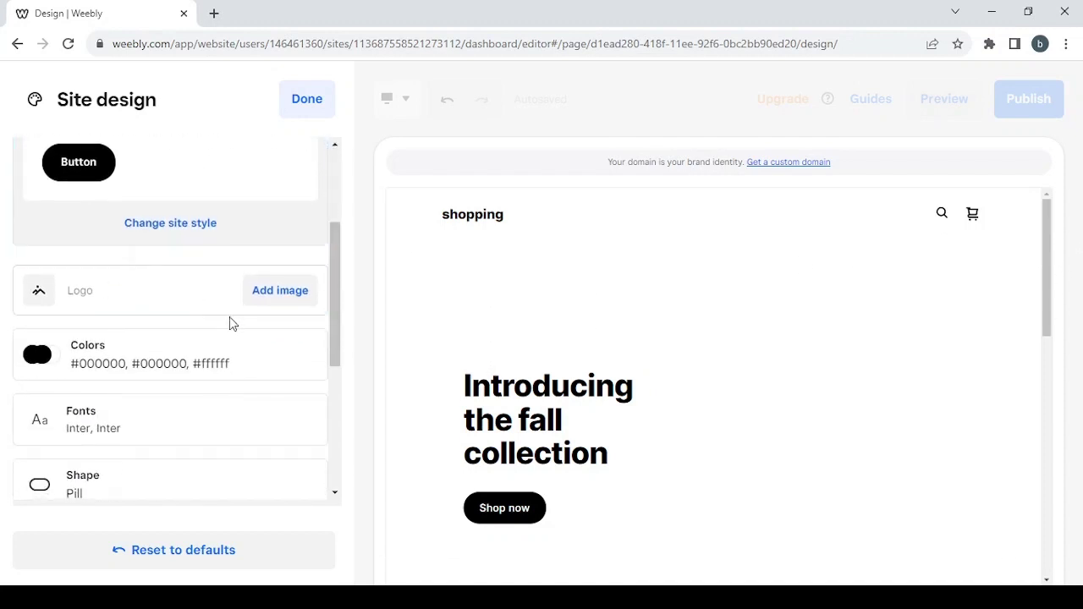
pyautogui.scroll(-2, 215, 414)
pyautogui.scroll(2, 147, 343)
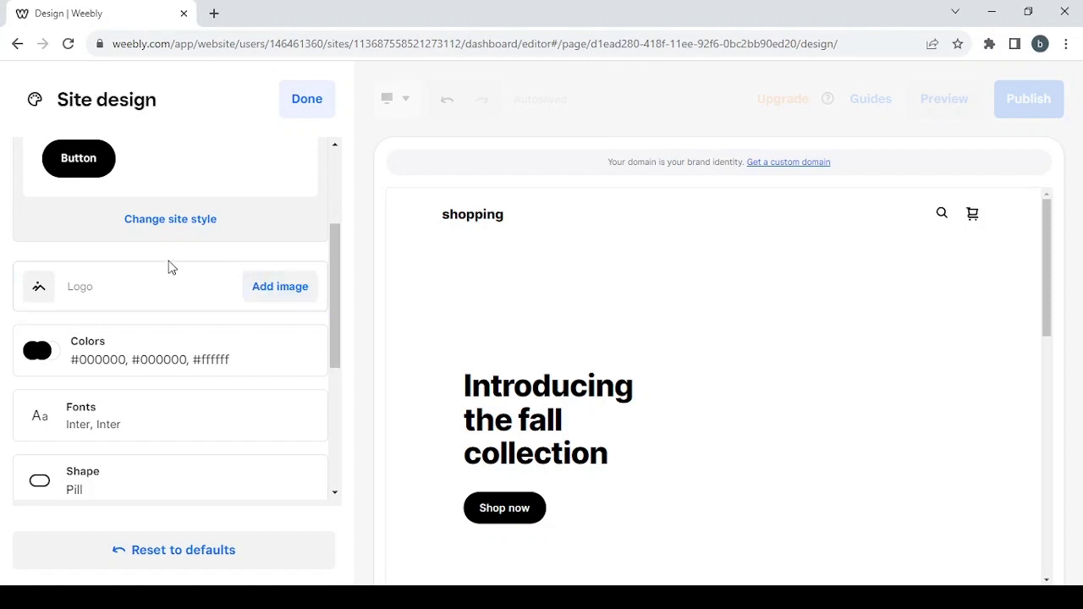
pyautogui.scroll(-2, 169, 268)
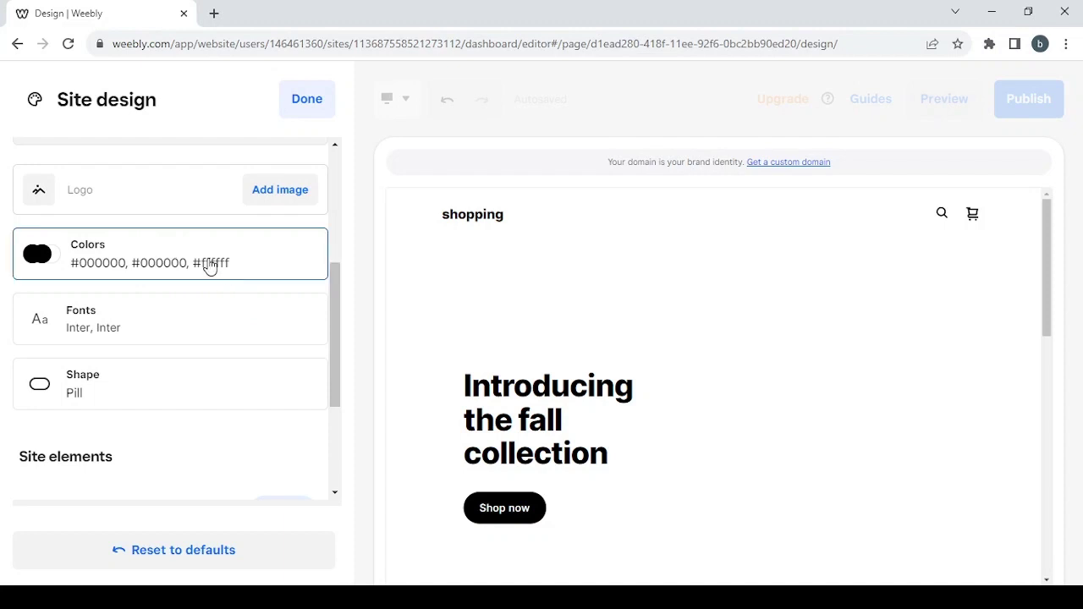
# Examine the site's font settings and its shape settings for buttons, form fields and images, returning to the site design overview
pyautogui.click(160, 332)
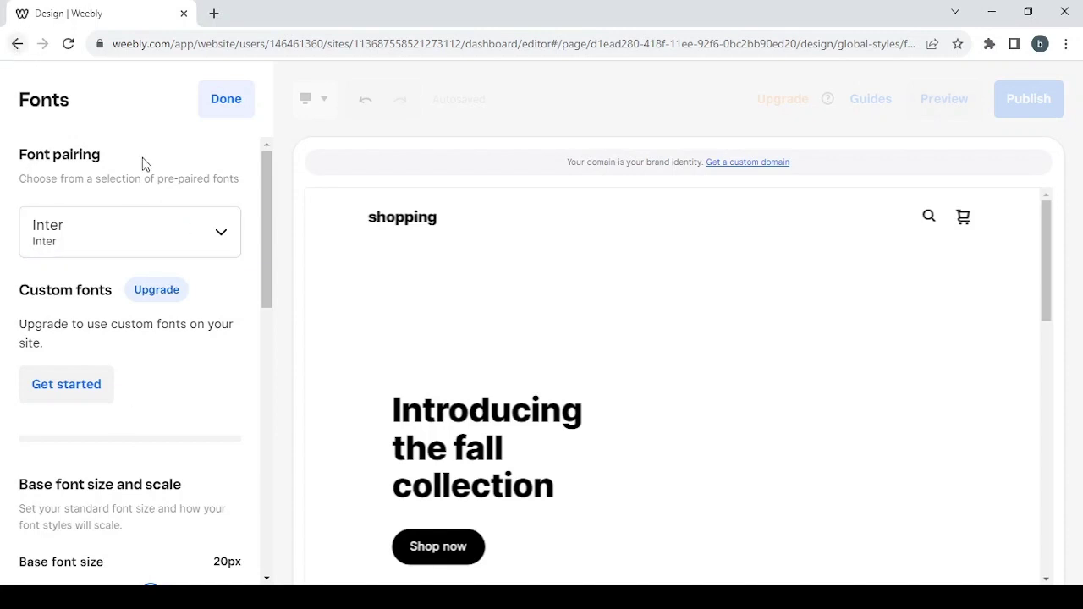
pyautogui.click(224, 104)
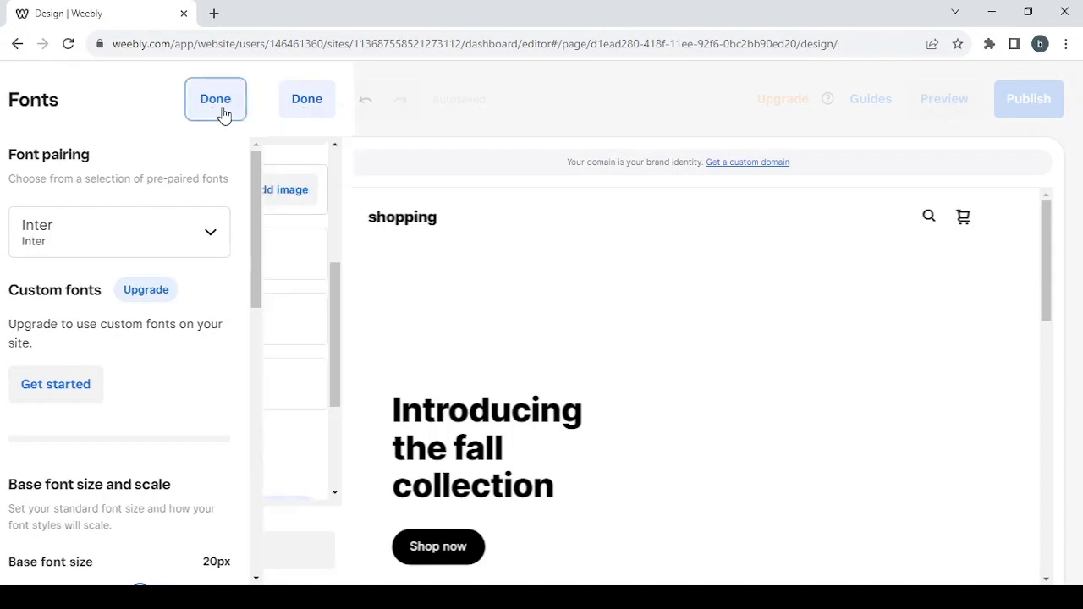
pyautogui.scroll(-2, 245, 394)
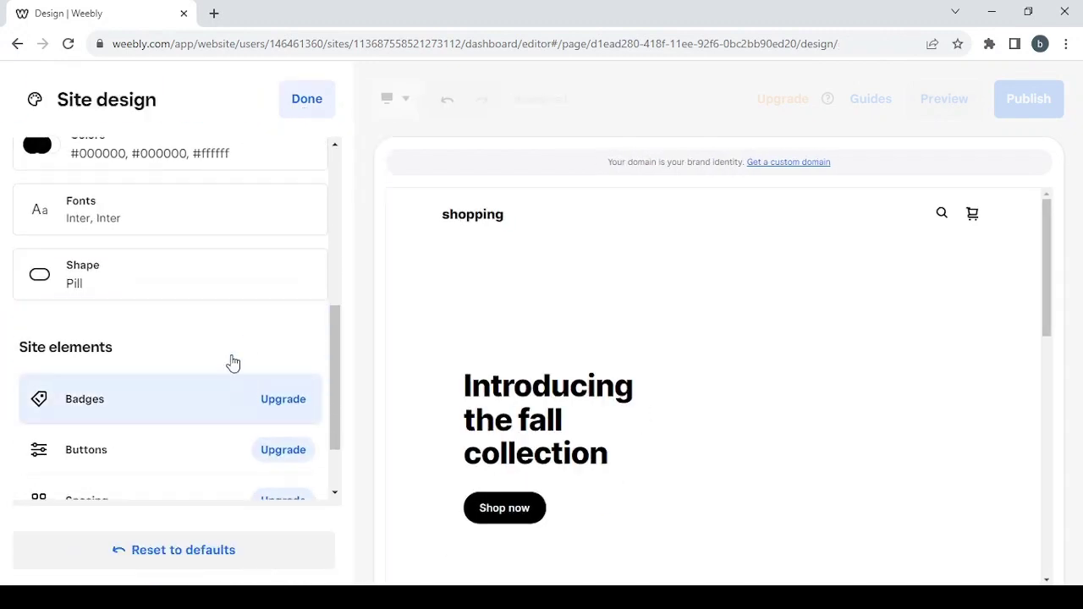
pyautogui.click(77, 293)
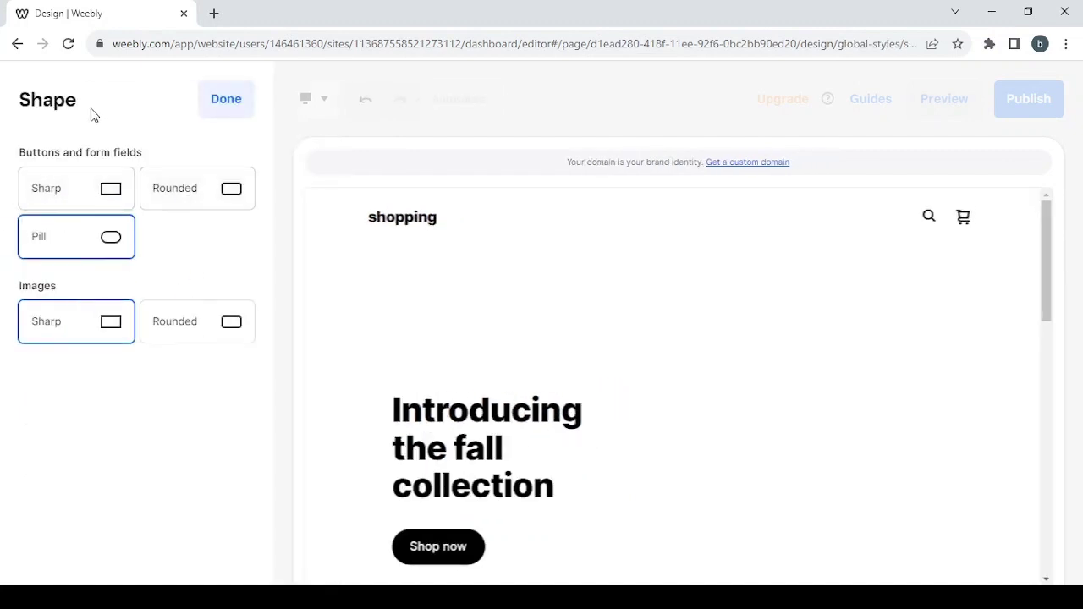
pyautogui.click(17, 43)
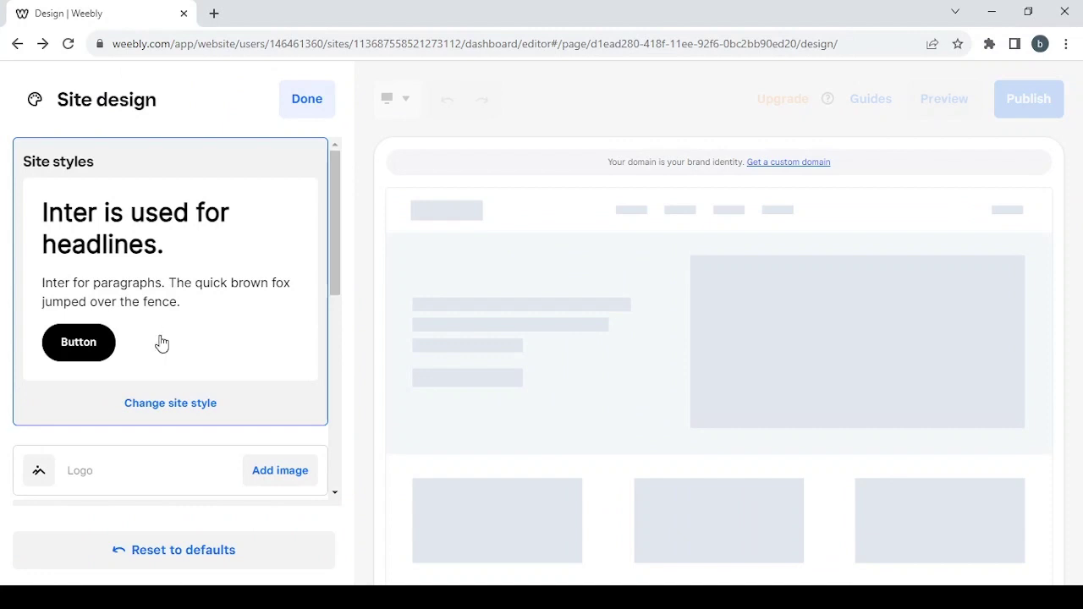
# Review the remaining site elements, finish the site design, and dismiss the domain setup dialog
pyautogui.scroll(-2, 161, 342)
pyautogui.scroll(-5, 161, 343)
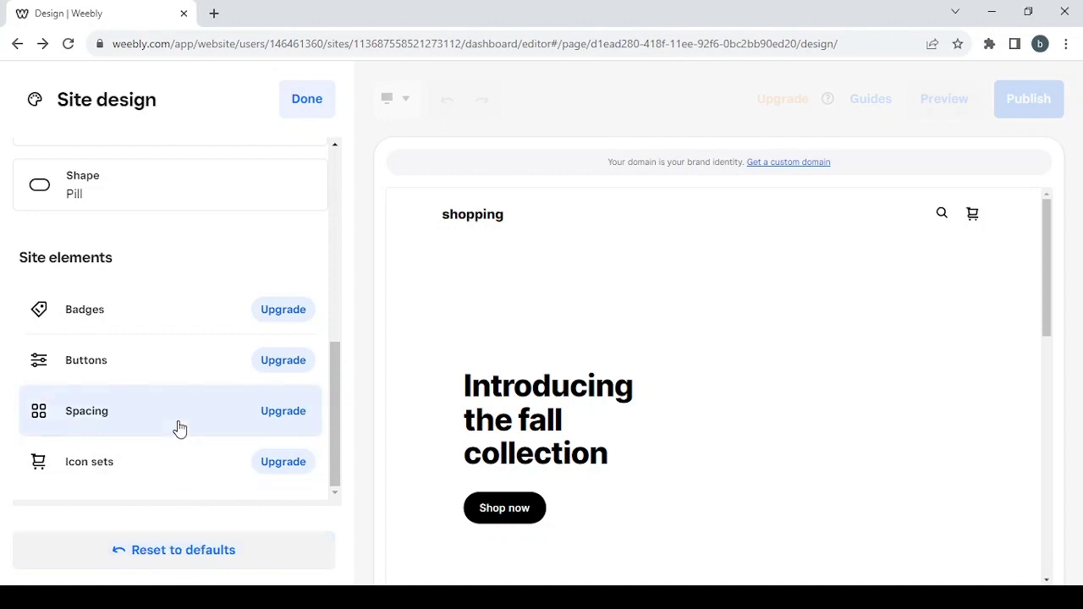
pyautogui.click(301, 102)
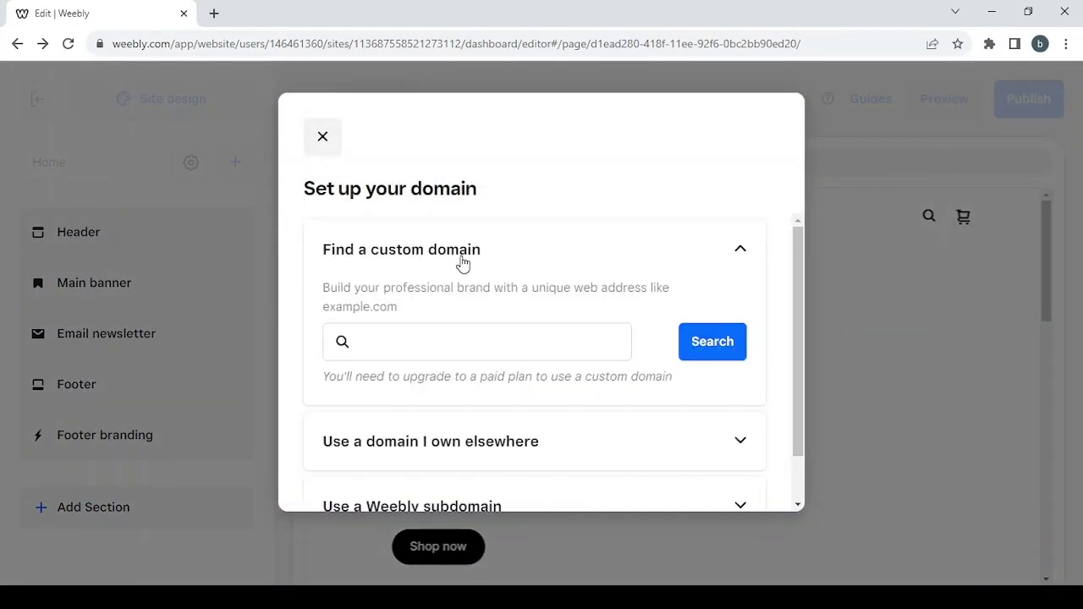
pyautogui.click(320, 146)
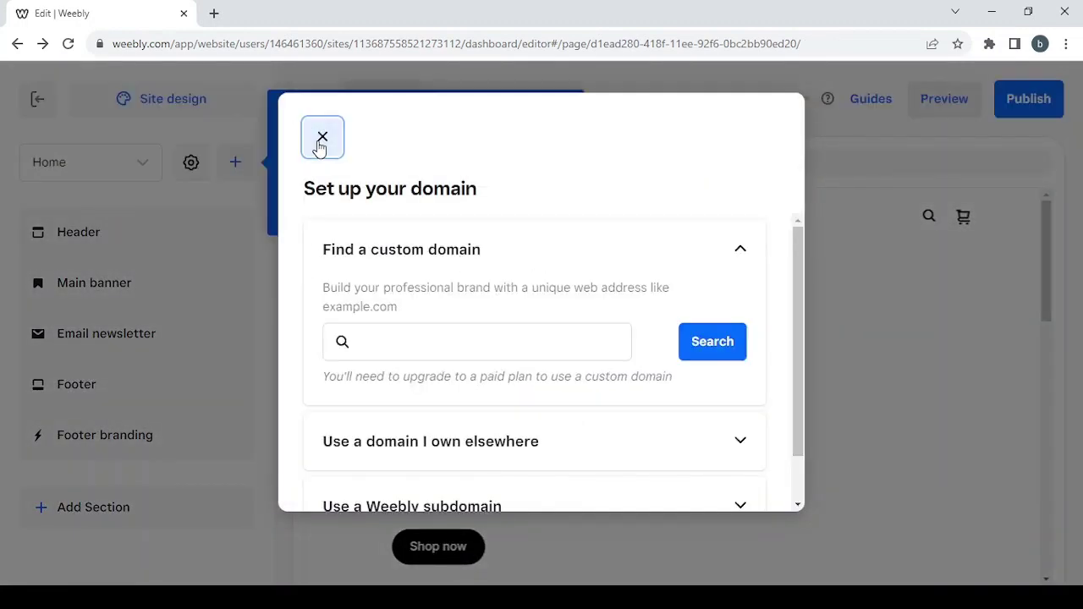